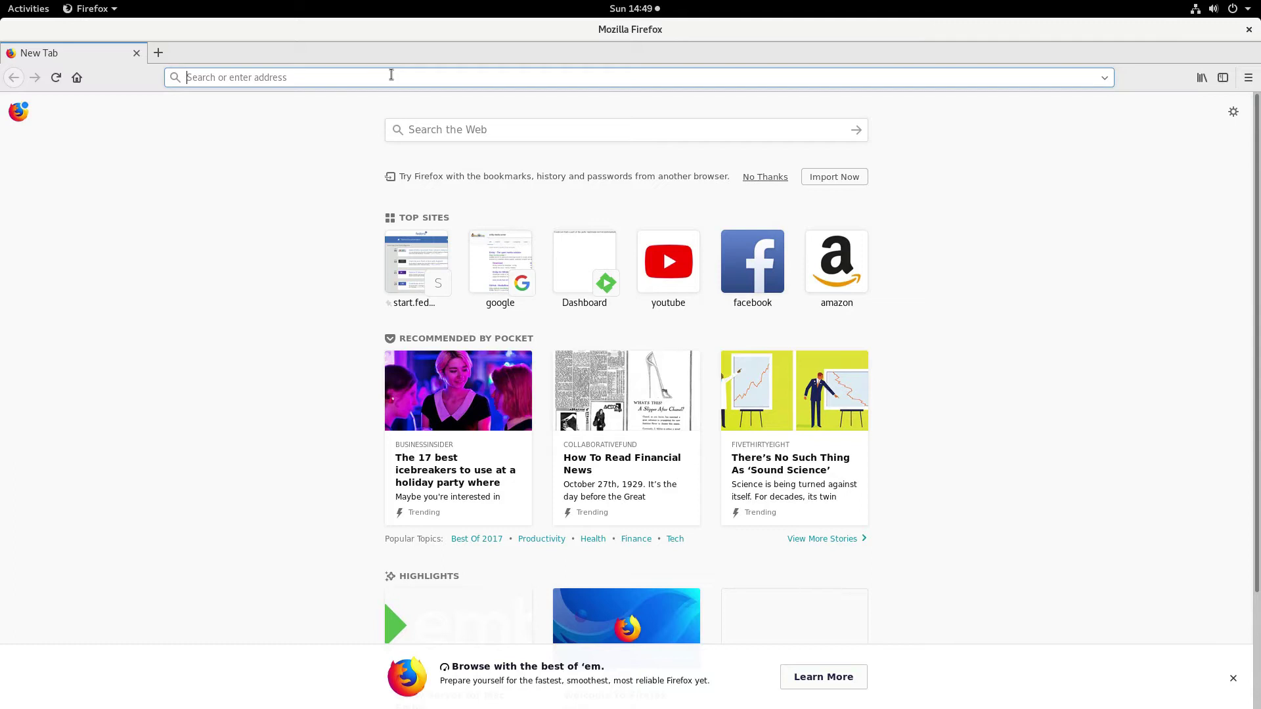
# - Search Google for 'plex media server linux'
pyautogui.write('plex media')
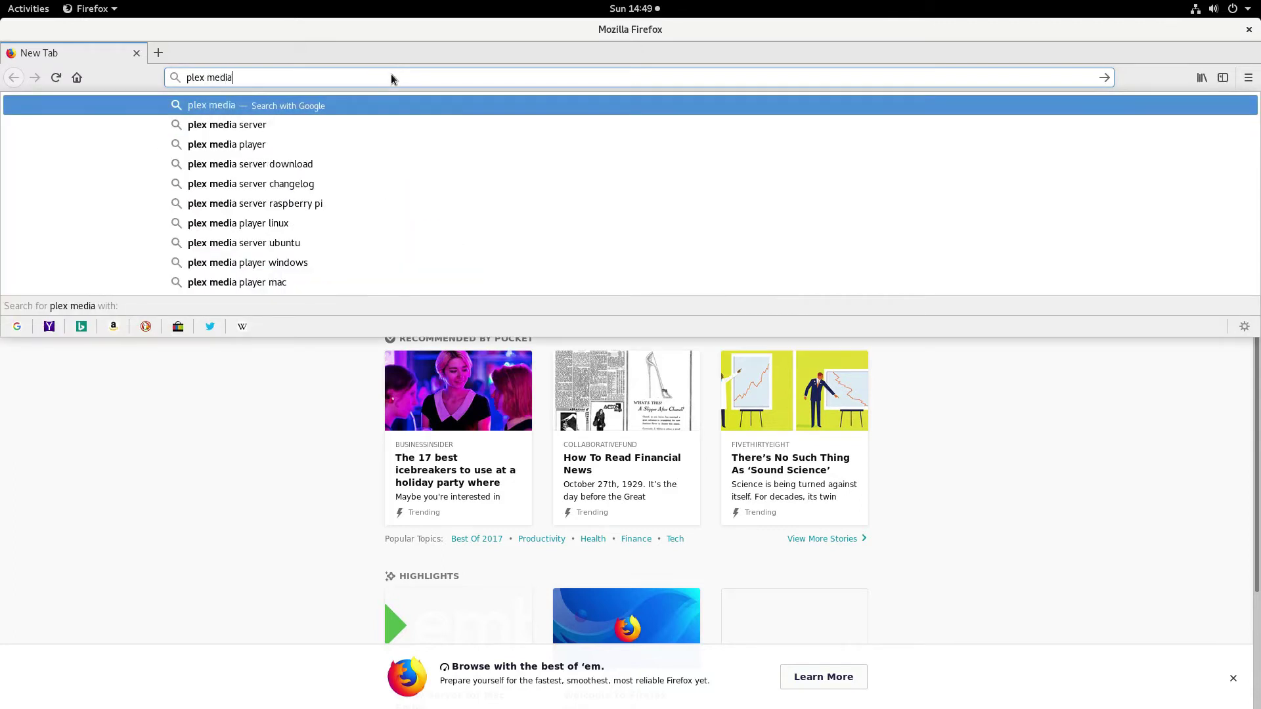
pyautogui.write(' server linux')
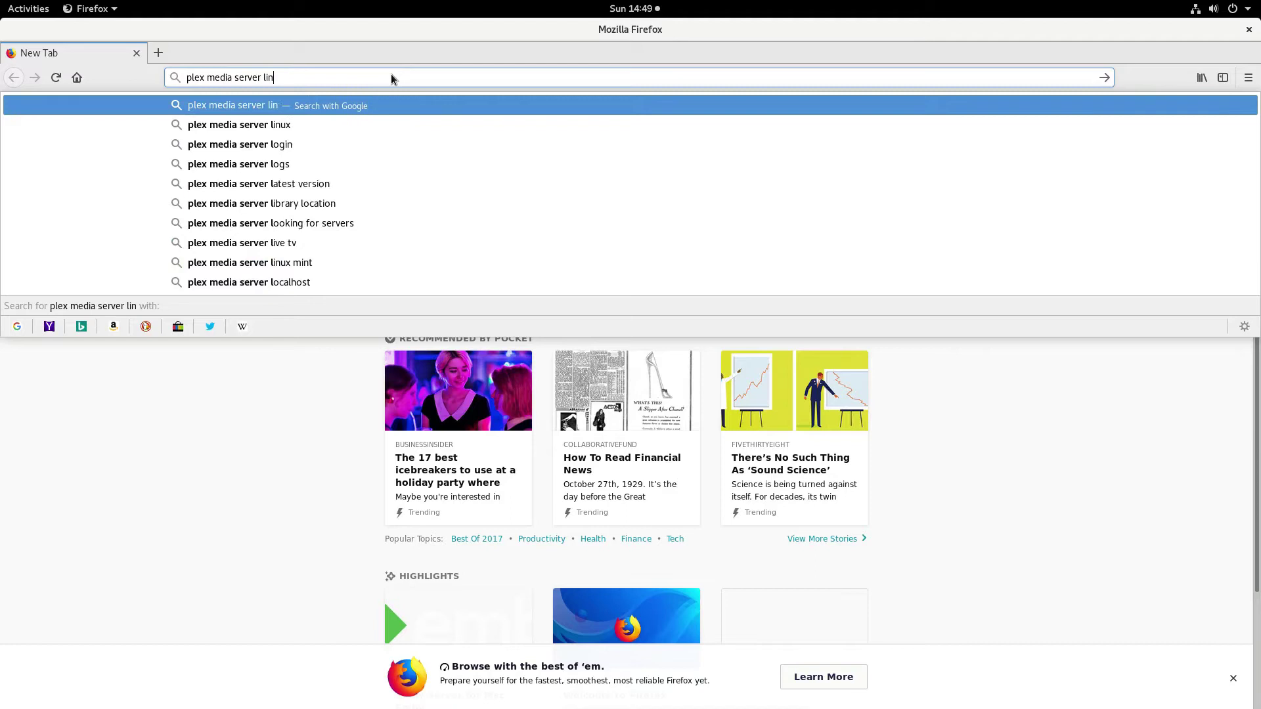
pyautogui.press('Return')
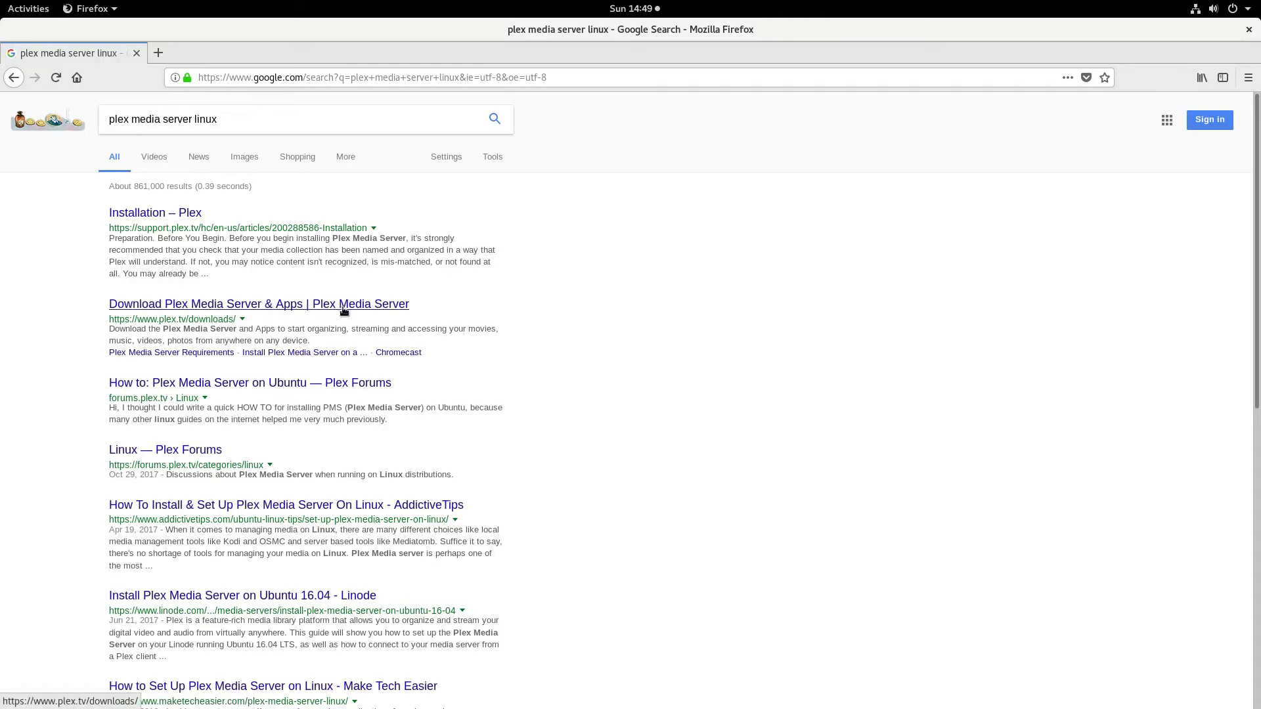
# - Open the Plex downloads page and select Linux as the Plex Media Server platform
pyautogui.click(156, 310)
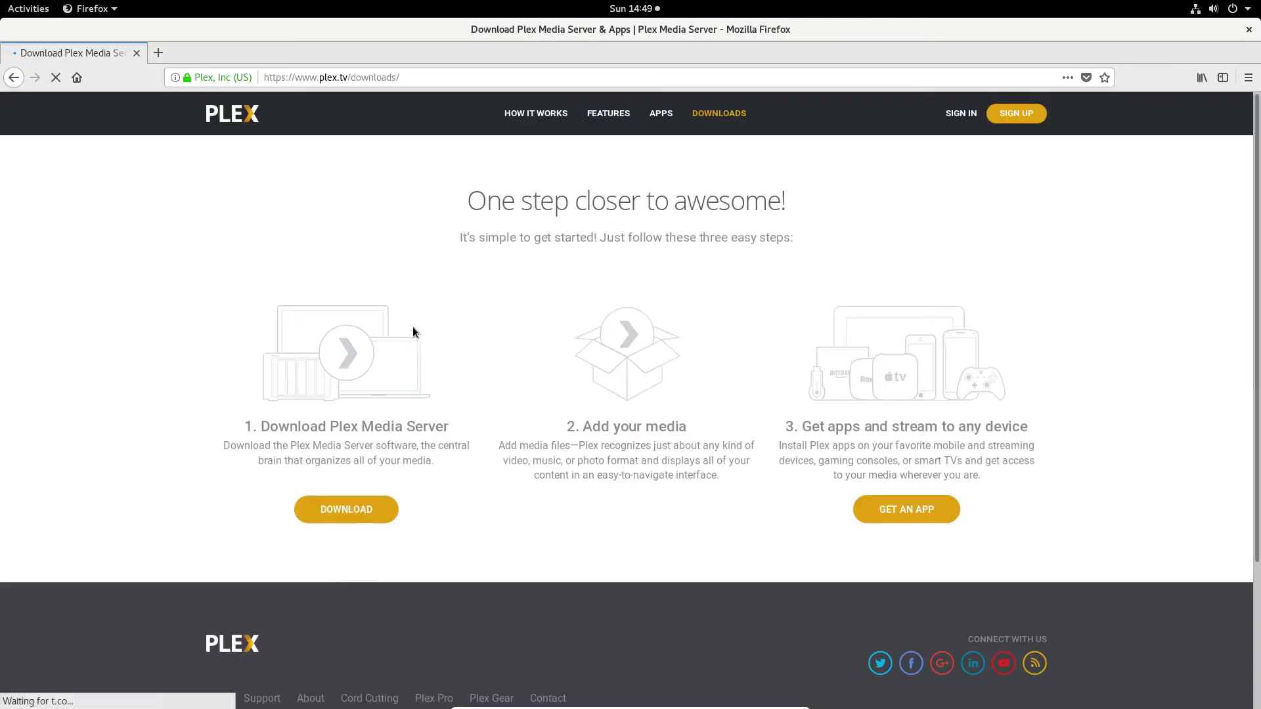
pyautogui.click(340, 515)
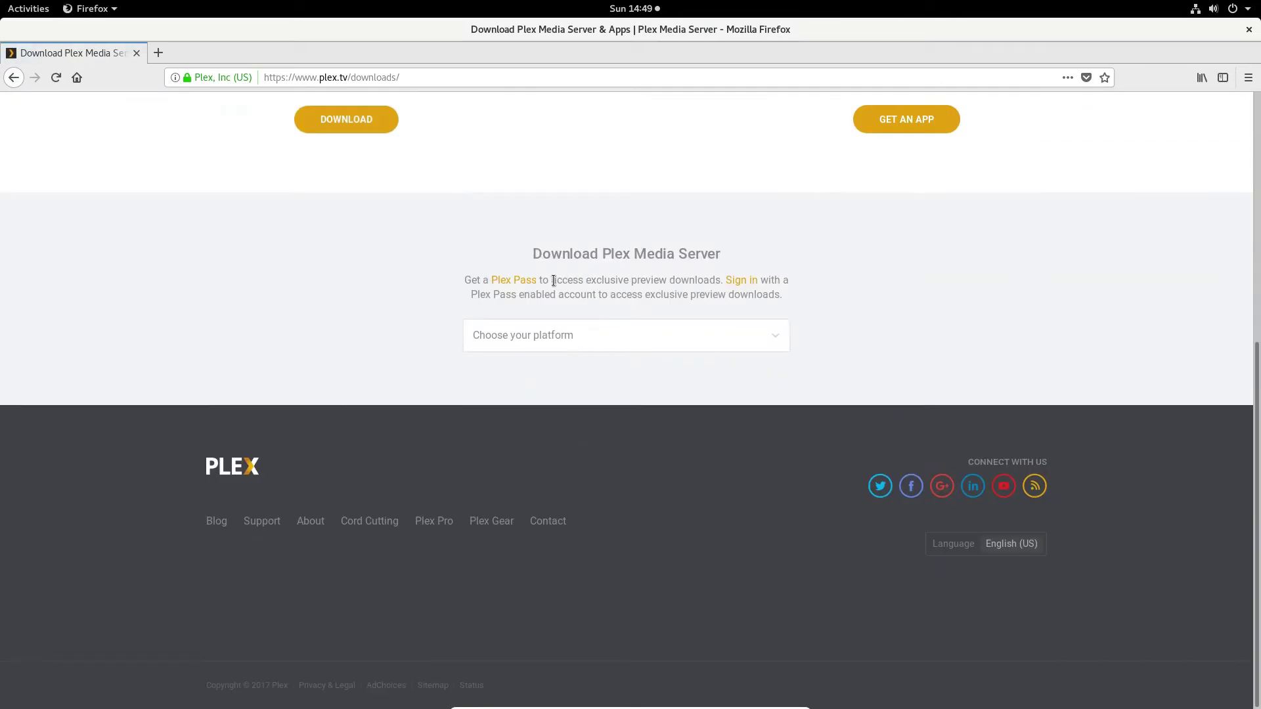
pyautogui.click(778, 335)
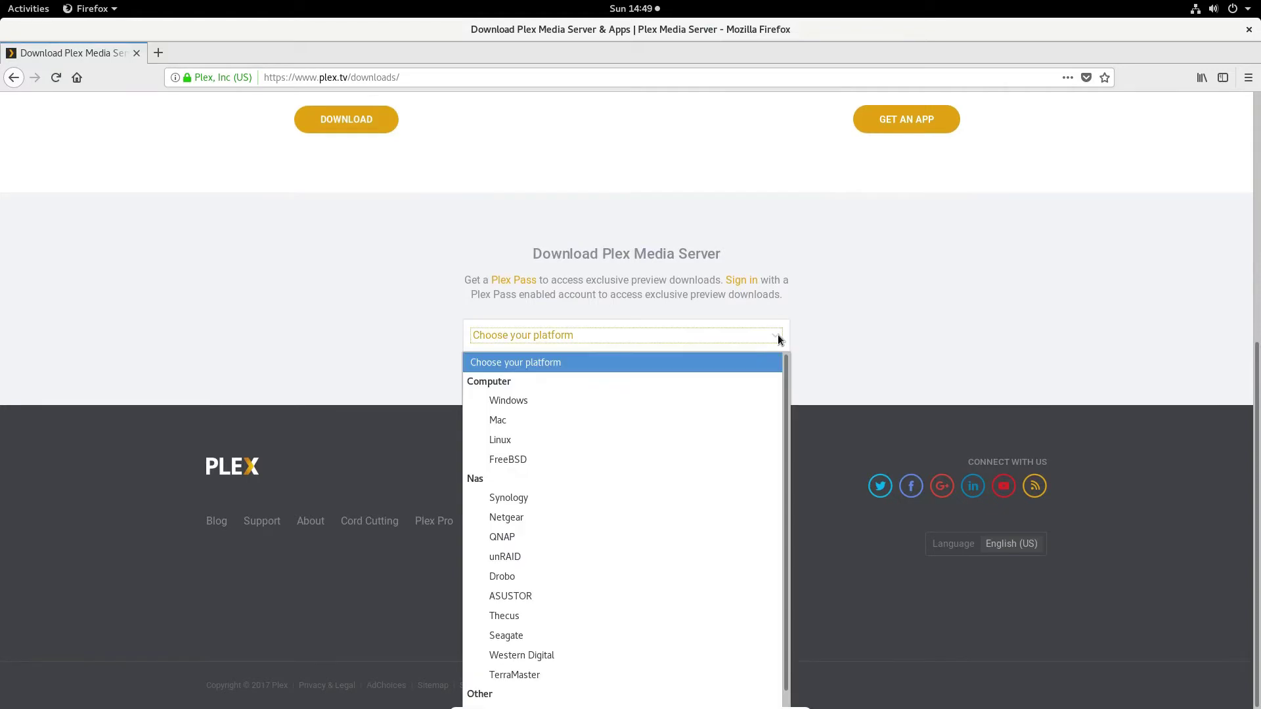
pyautogui.click(526, 439)
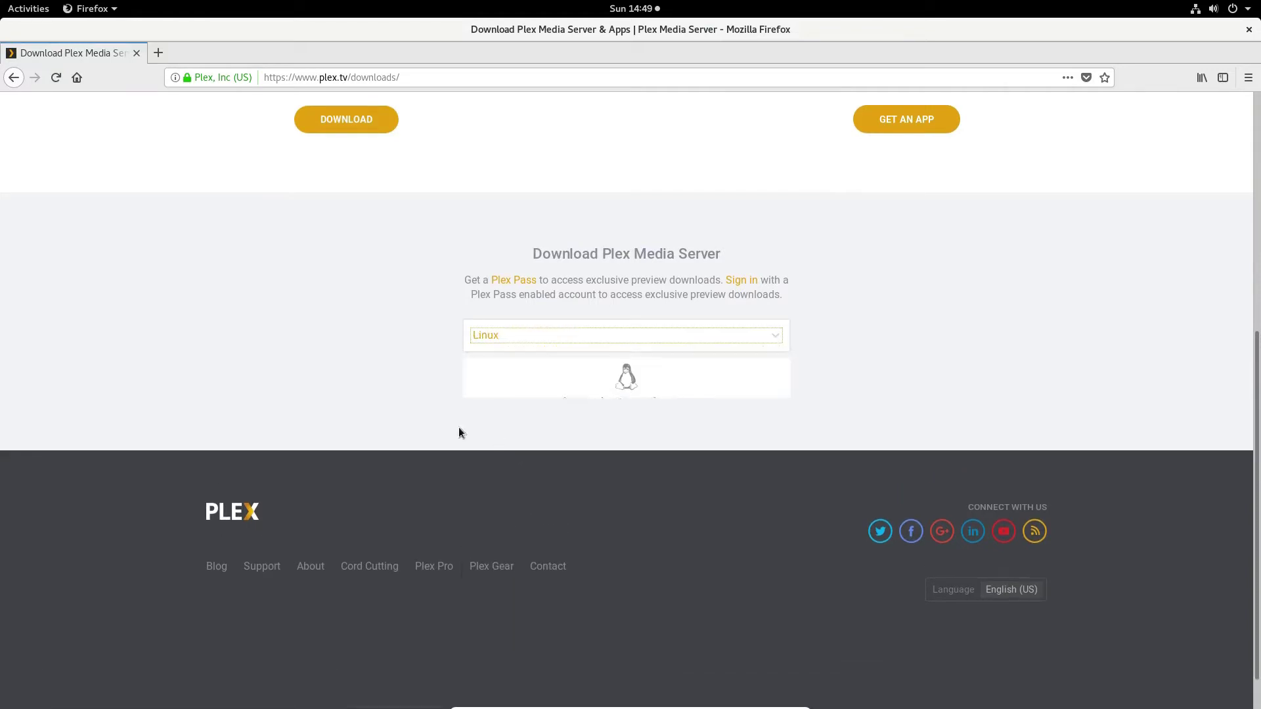
# - Save the Fedora 64-bit Plex Media Server RPM package to disk
pyautogui.scroll(-1, 391, 419)
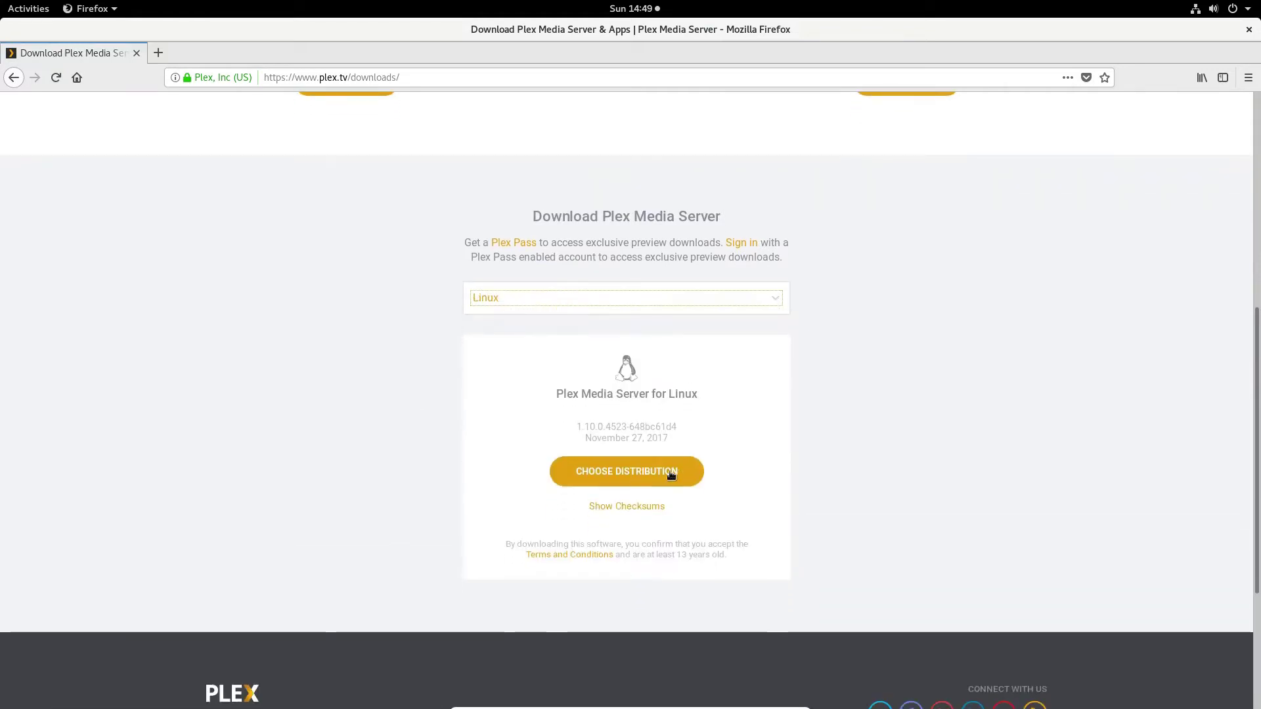
pyautogui.click(650, 473)
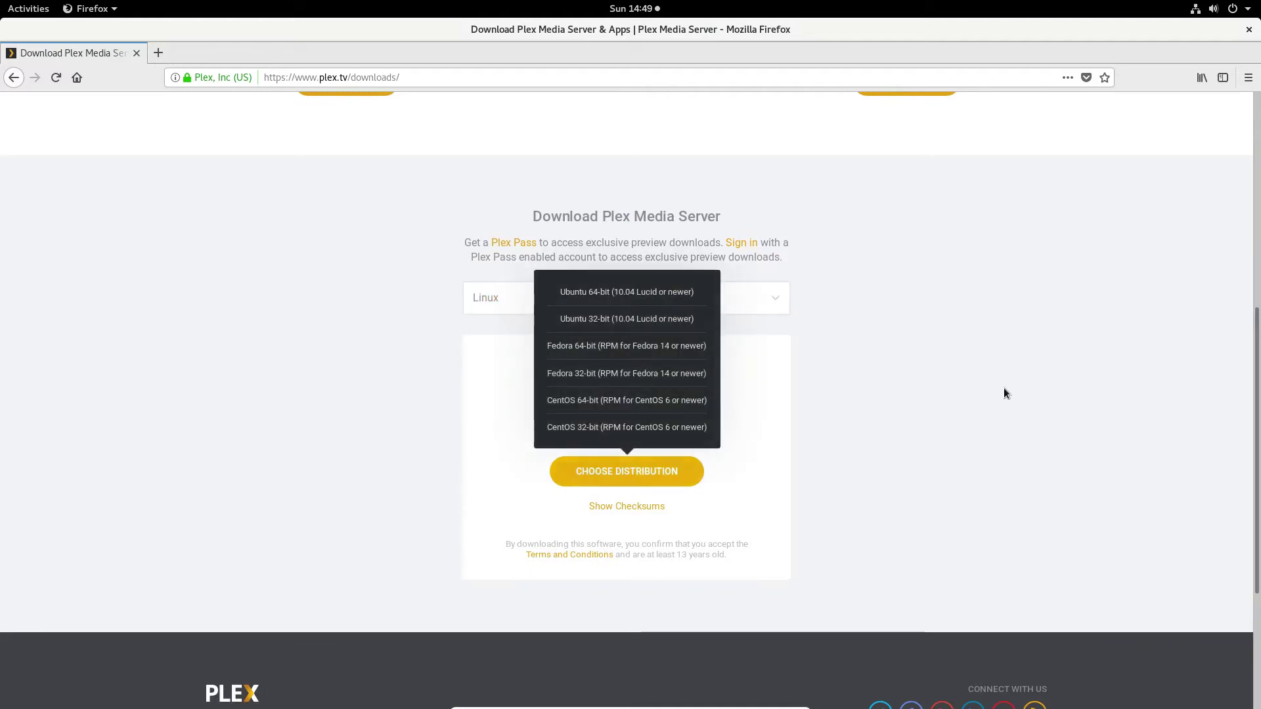
pyautogui.click(952, 395)
pyautogui.click(638, 471)
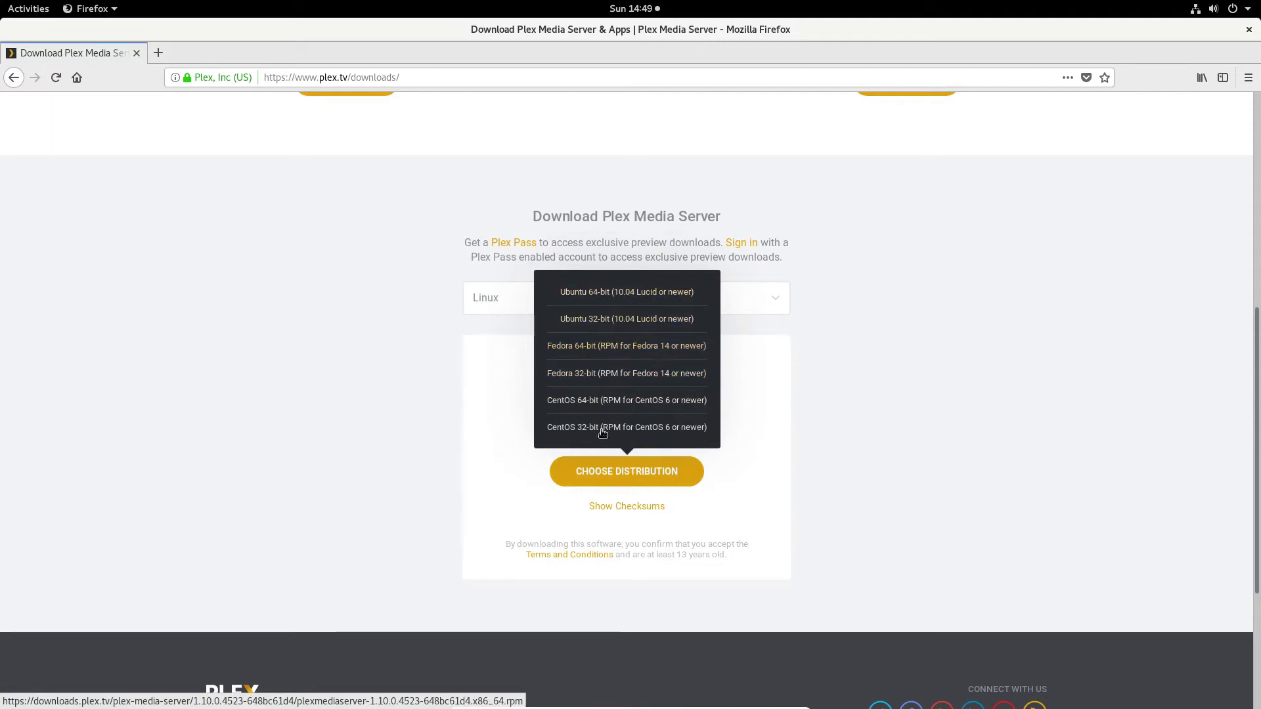
pyautogui.click(591, 348)
pyautogui.click(746, 422)
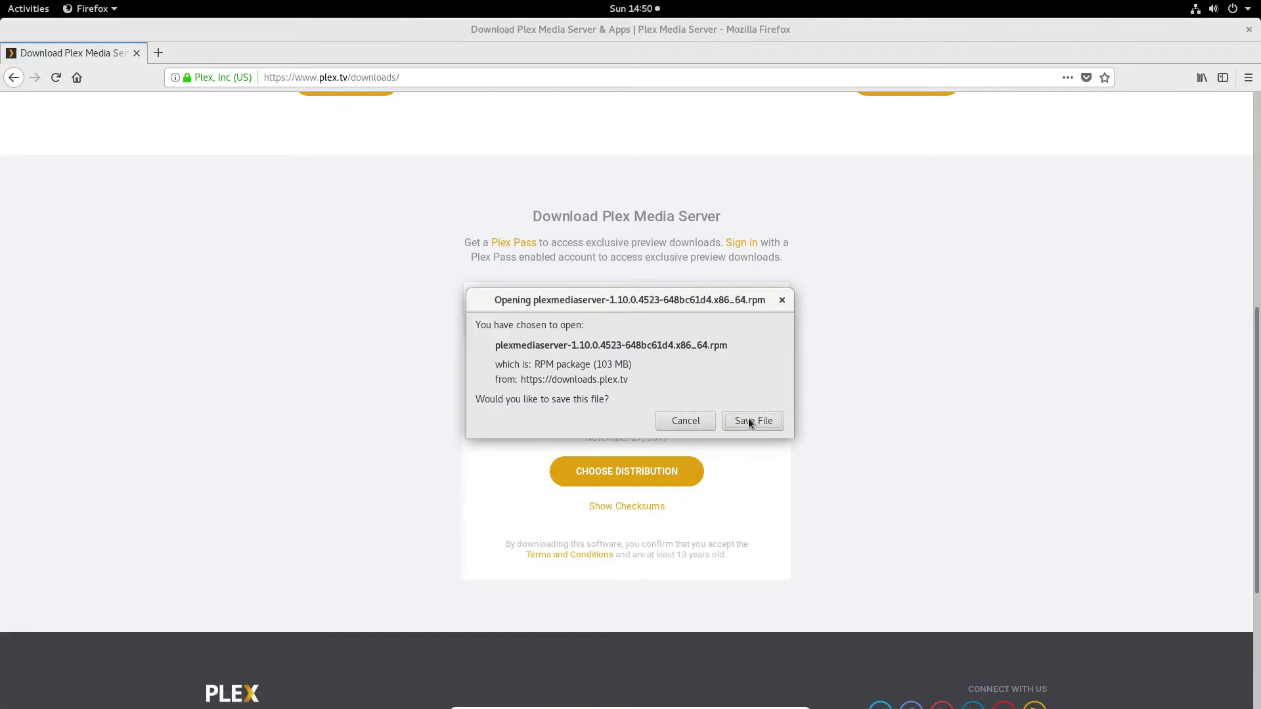
pyautogui.click(1182, 77)
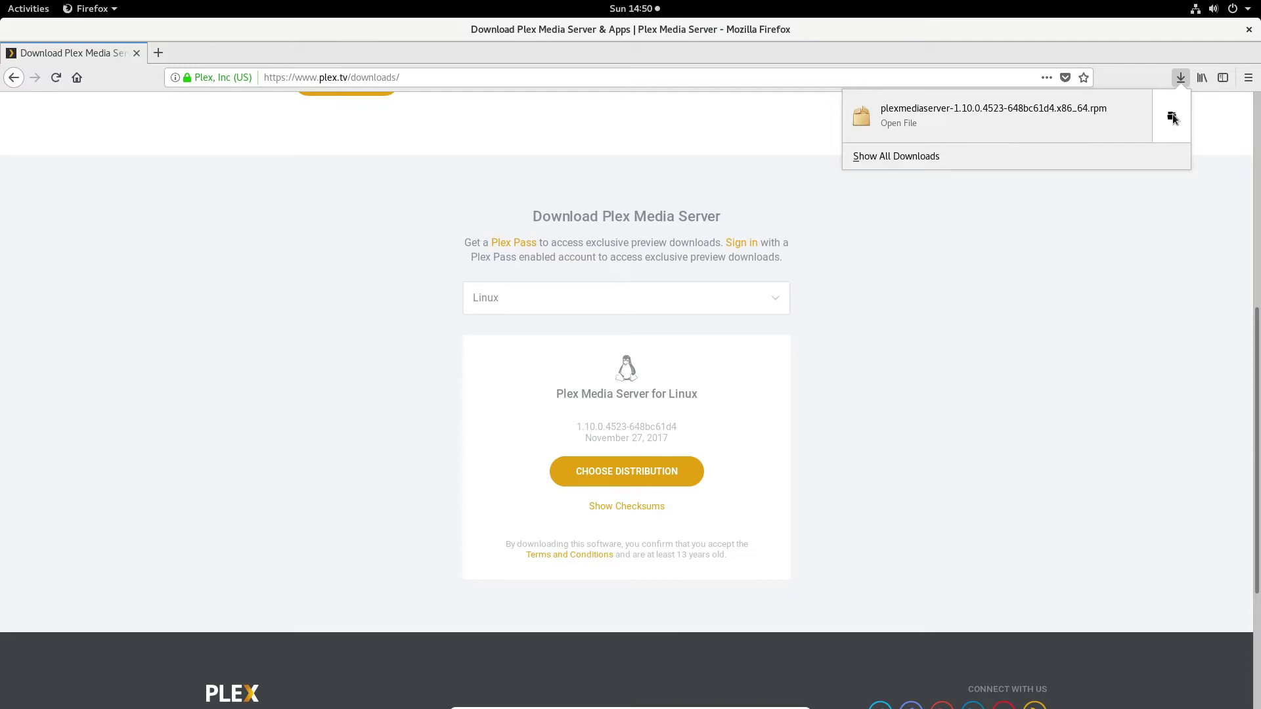
# - Locate the plexmediaserver .rpm in Downloads and bring up its Open With Software Install option
pyautogui.click(1171, 120)
pyautogui.moveTo(279, 55); pyautogui.dragTo(601, 141)
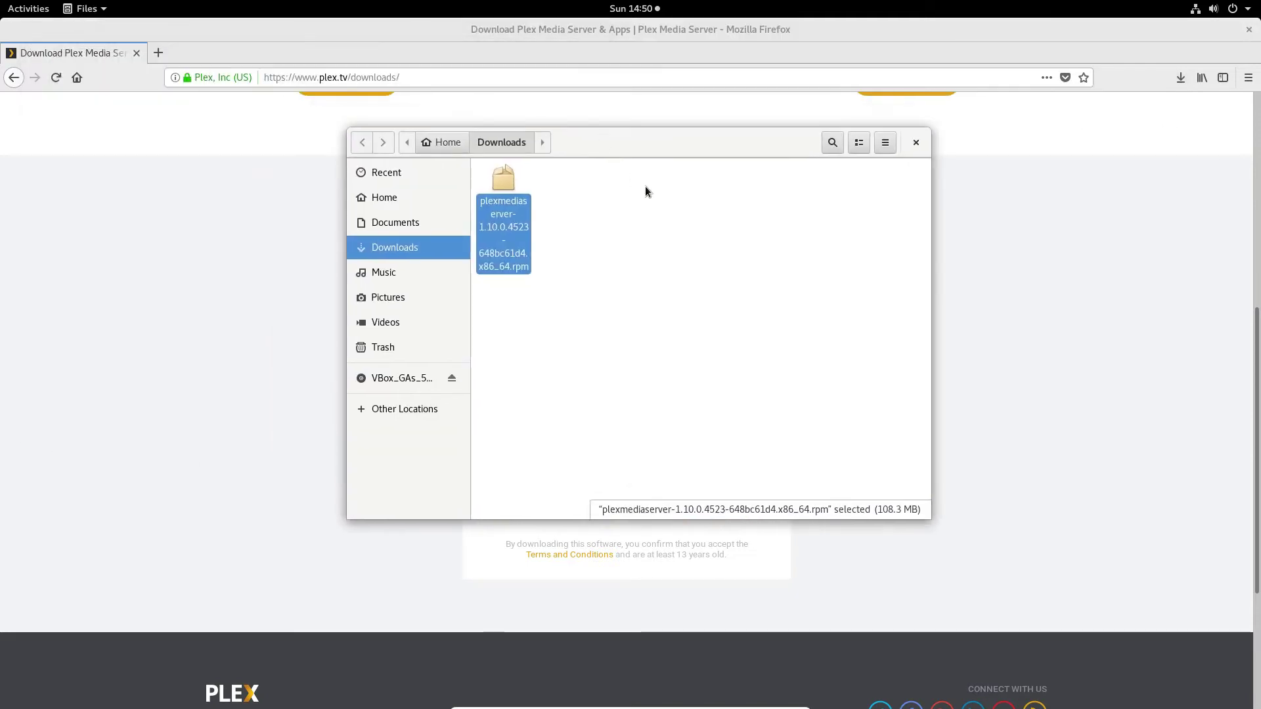
pyautogui.click(601, 282)
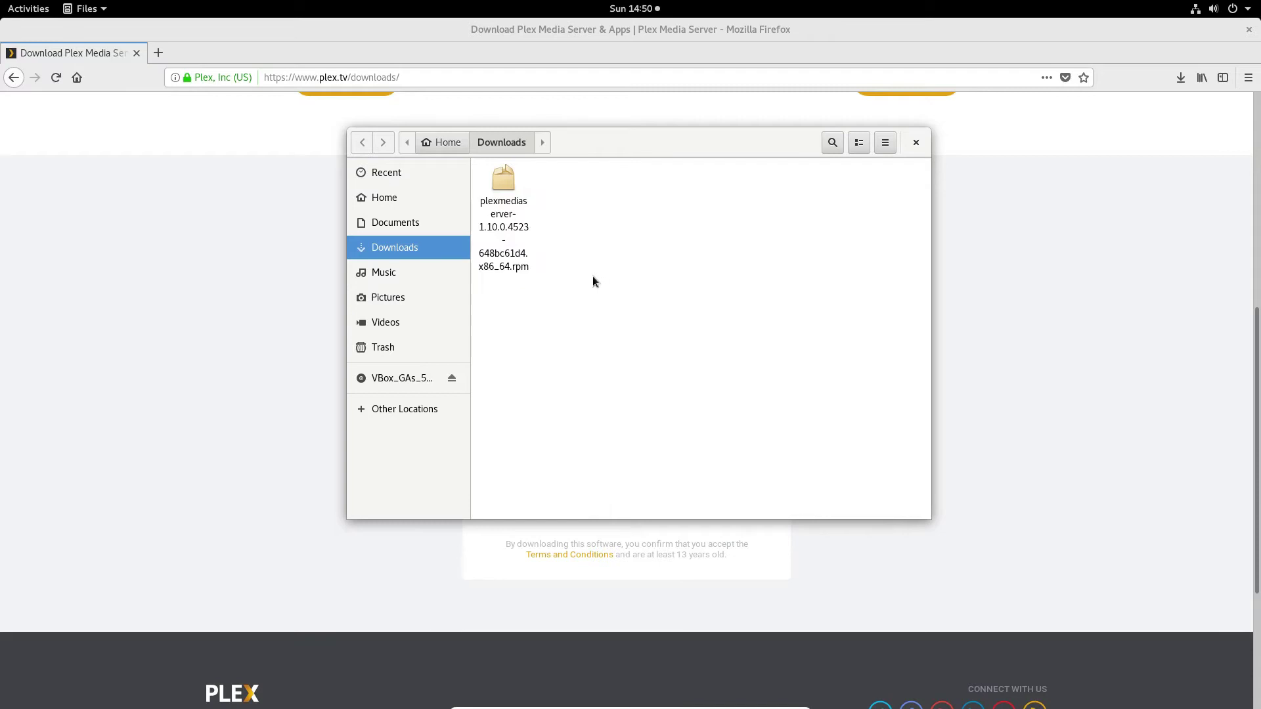
pyautogui.rightClick(499, 226)
pyautogui.click(770, 202)
pyautogui.rightClick(615, 227)
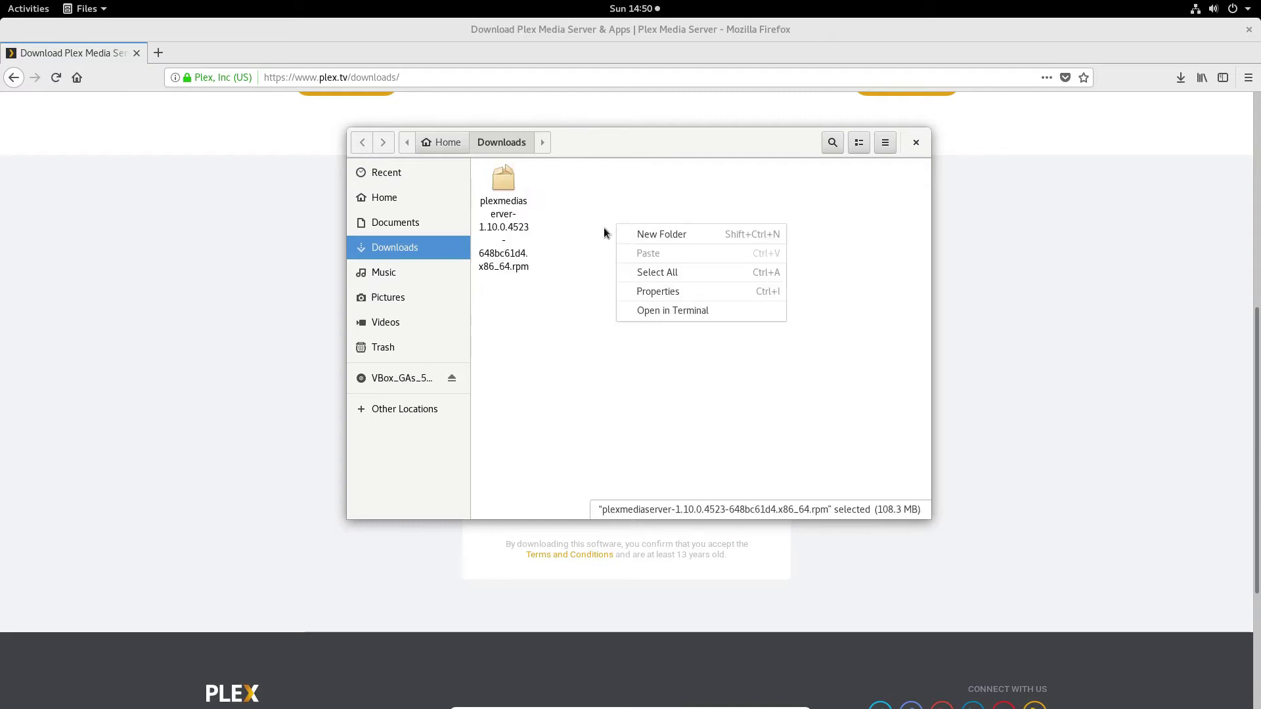
pyautogui.click(518, 216)
pyautogui.rightClick(517, 215)
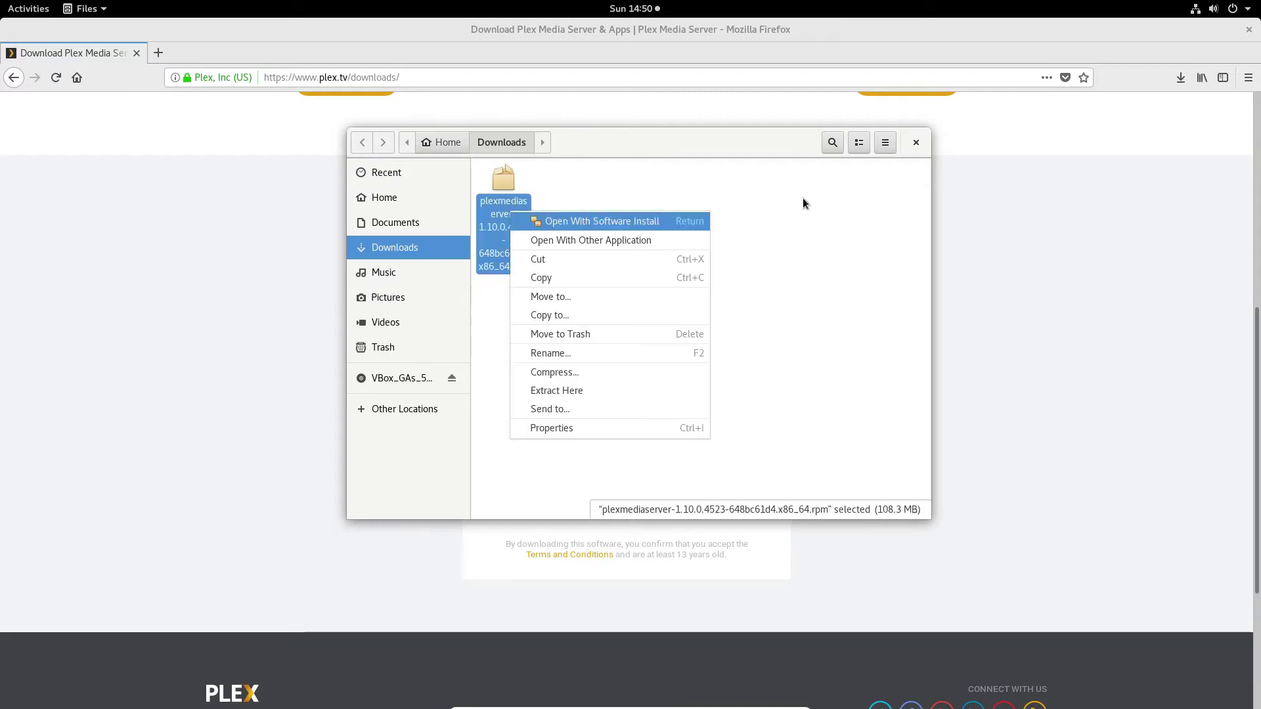
pyautogui.click(562, 199)
pyautogui.rightClick(501, 216)
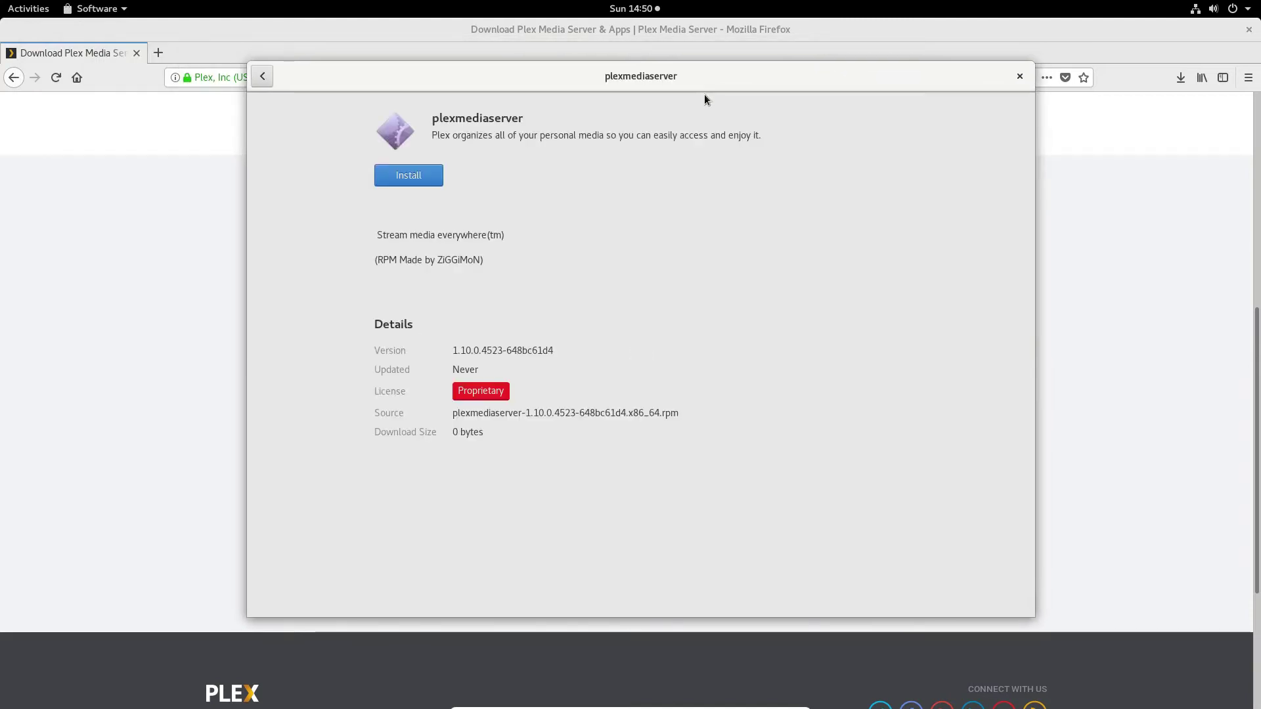
# - Install the plexmediaserver 1.10.0.4523 package, authorising with the administrator password
pyautogui.click(434, 175)
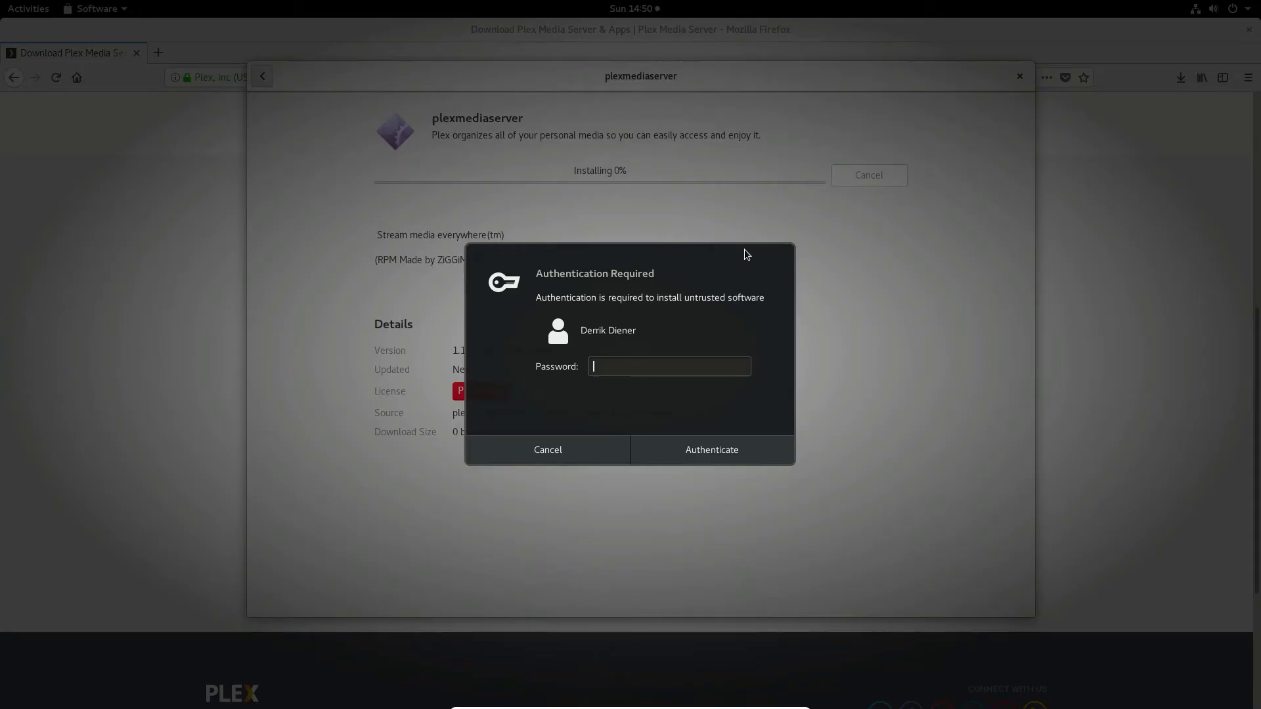
pyautogui.write('••••••••••••')
pyautogui.press('Return')
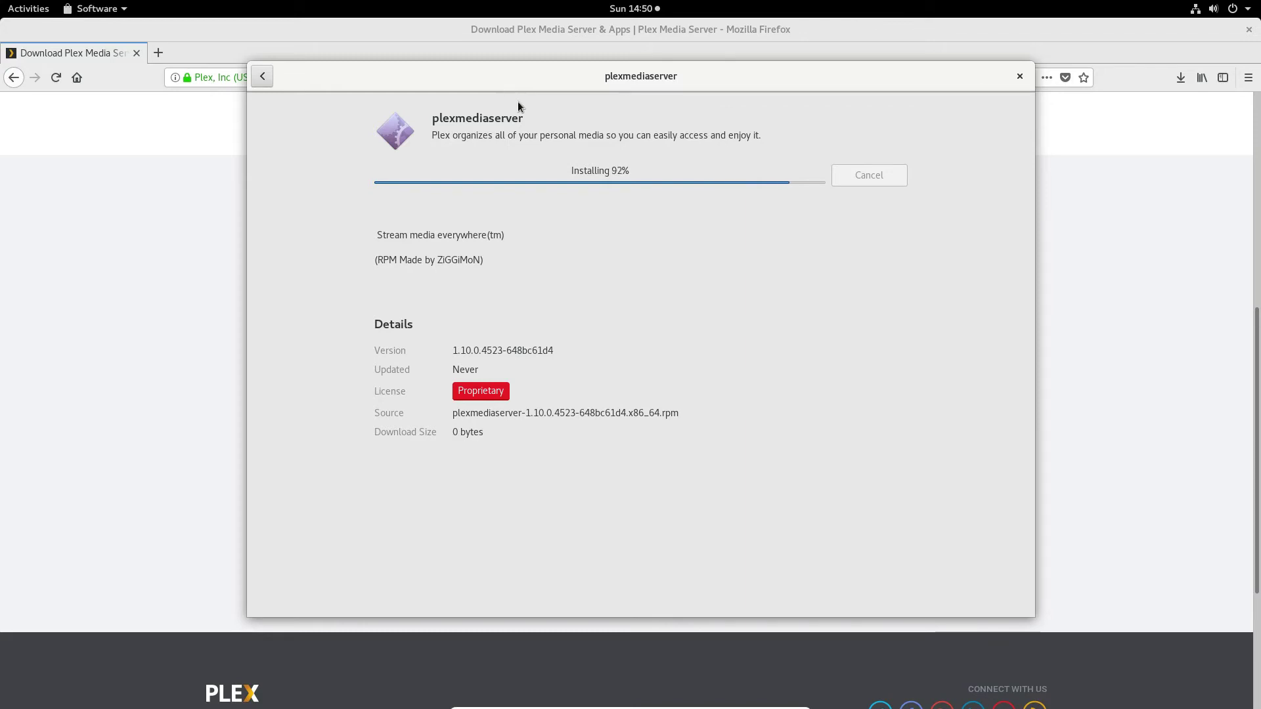
pyautogui.moveTo(514, 79); pyautogui.dragTo(453, 72)
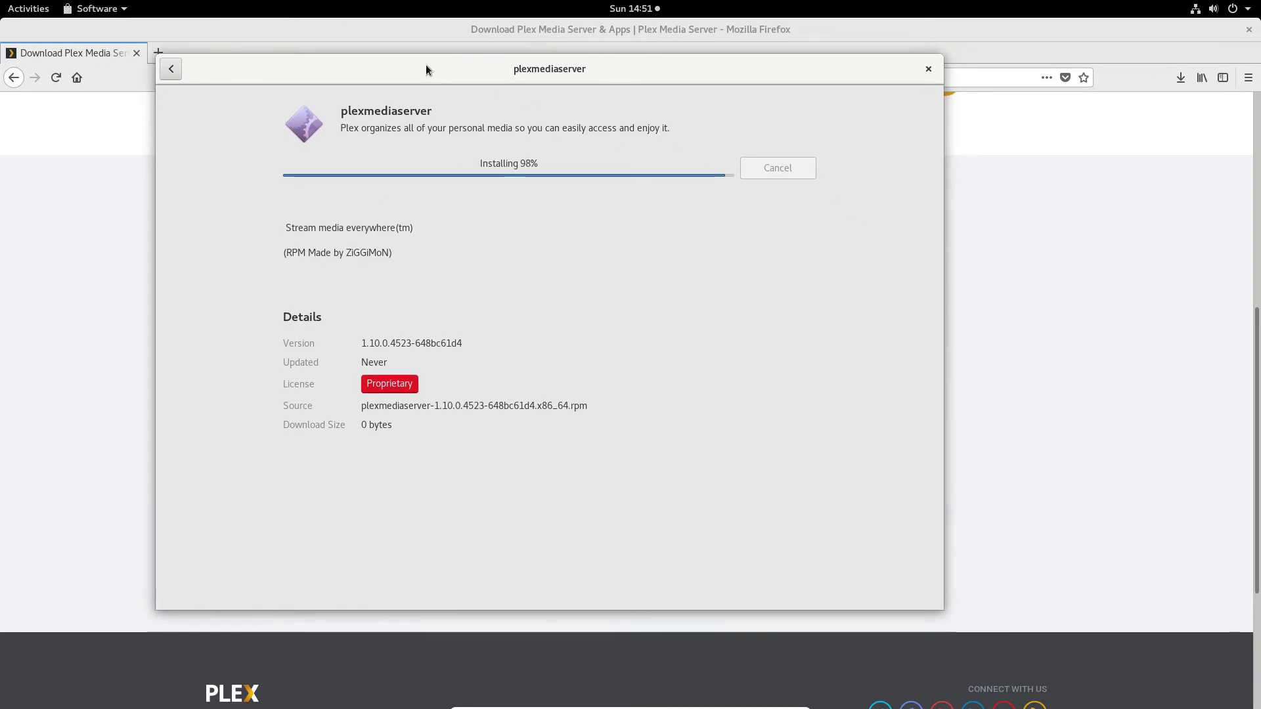
pyautogui.moveTo(421, 71); pyautogui.dragTo(951, 150)
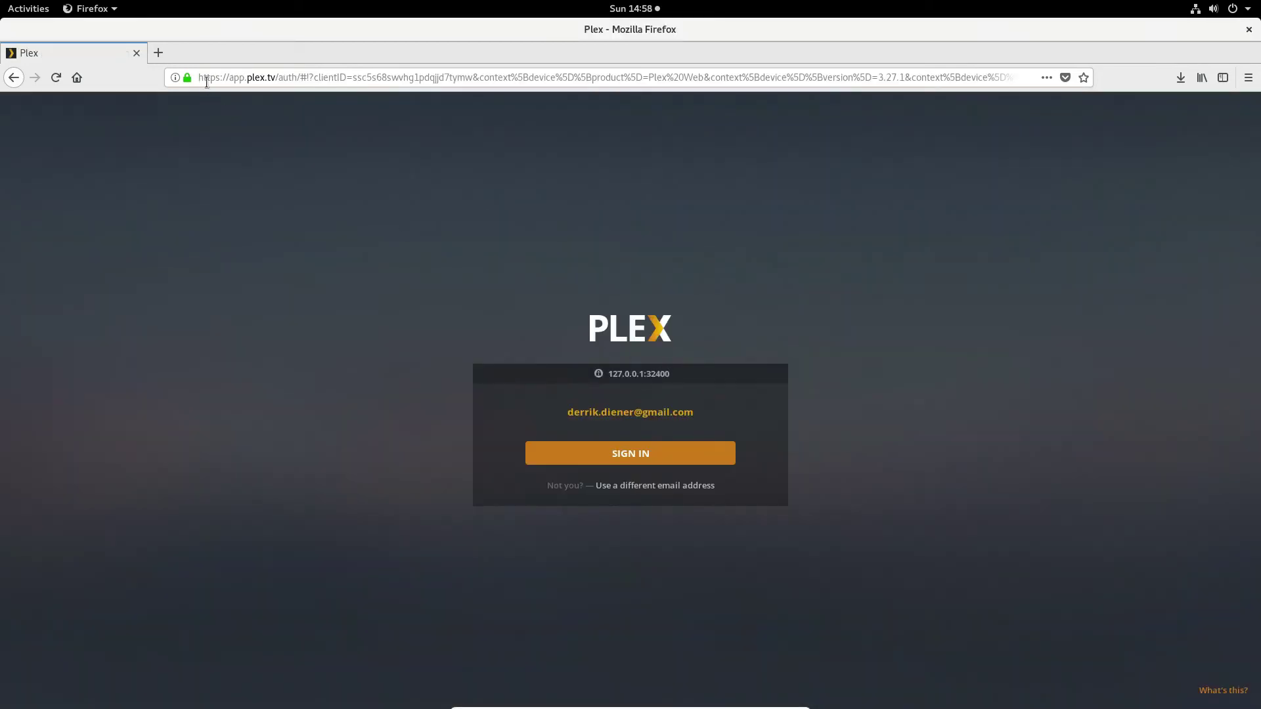
# - Enter the local server address 127.0.0.1:32400 in a new tab, then return to the Plex sign-in tab
pyautogui.click(158, 52)
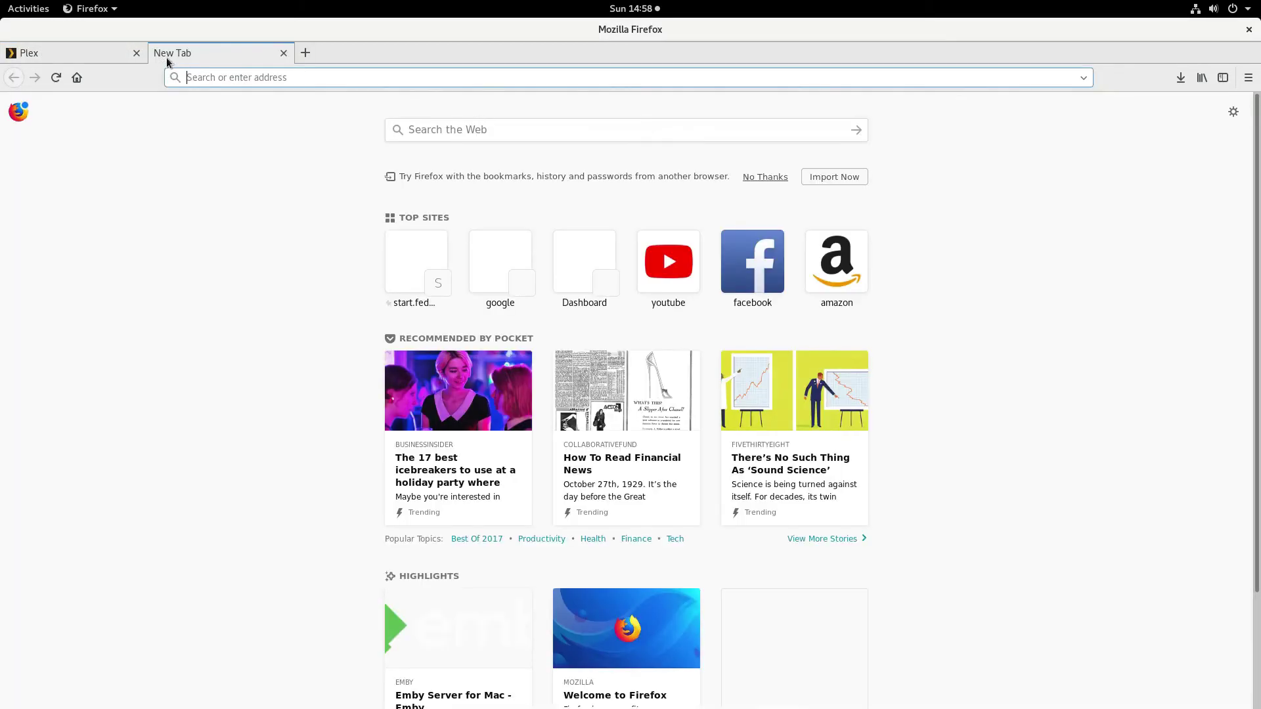
pyautogui.write('http://127.0.0.1:32400/web')
pyautogui.click(235, 78)
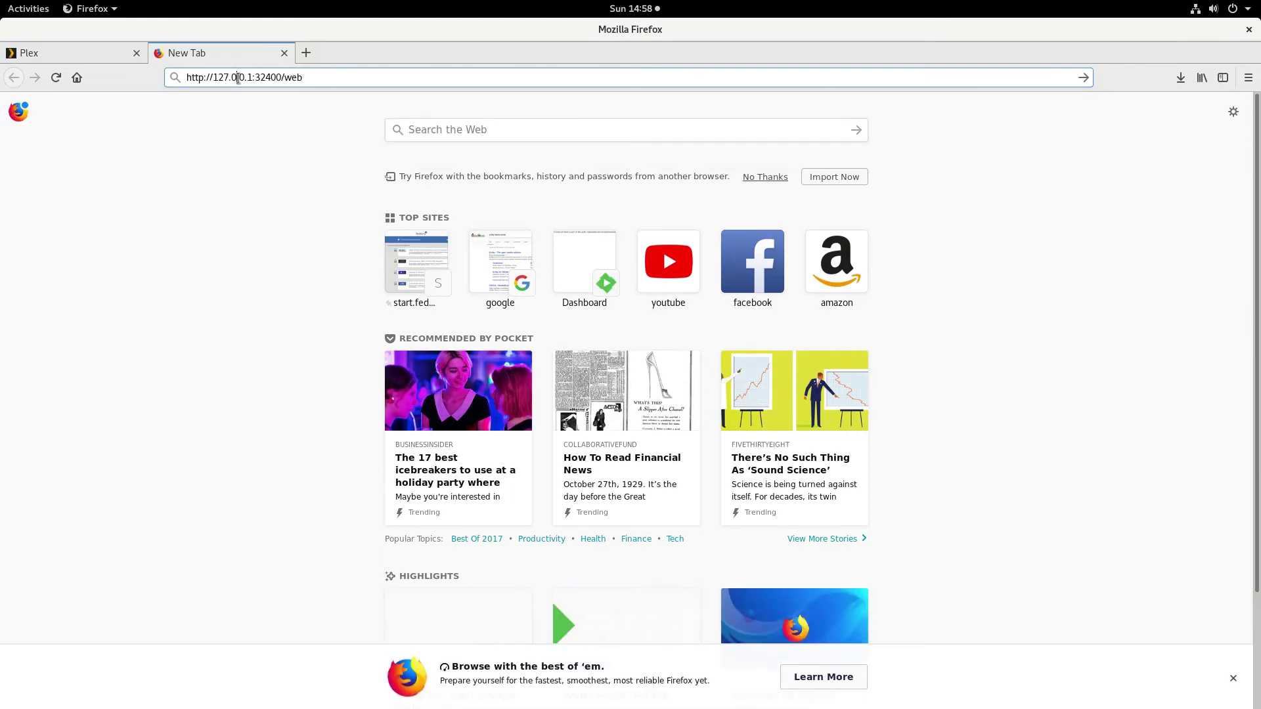
pyautogui.moveTo(256, 78); pyautogui.dragTo(283, 78)
pyautogui.click(306, 76)
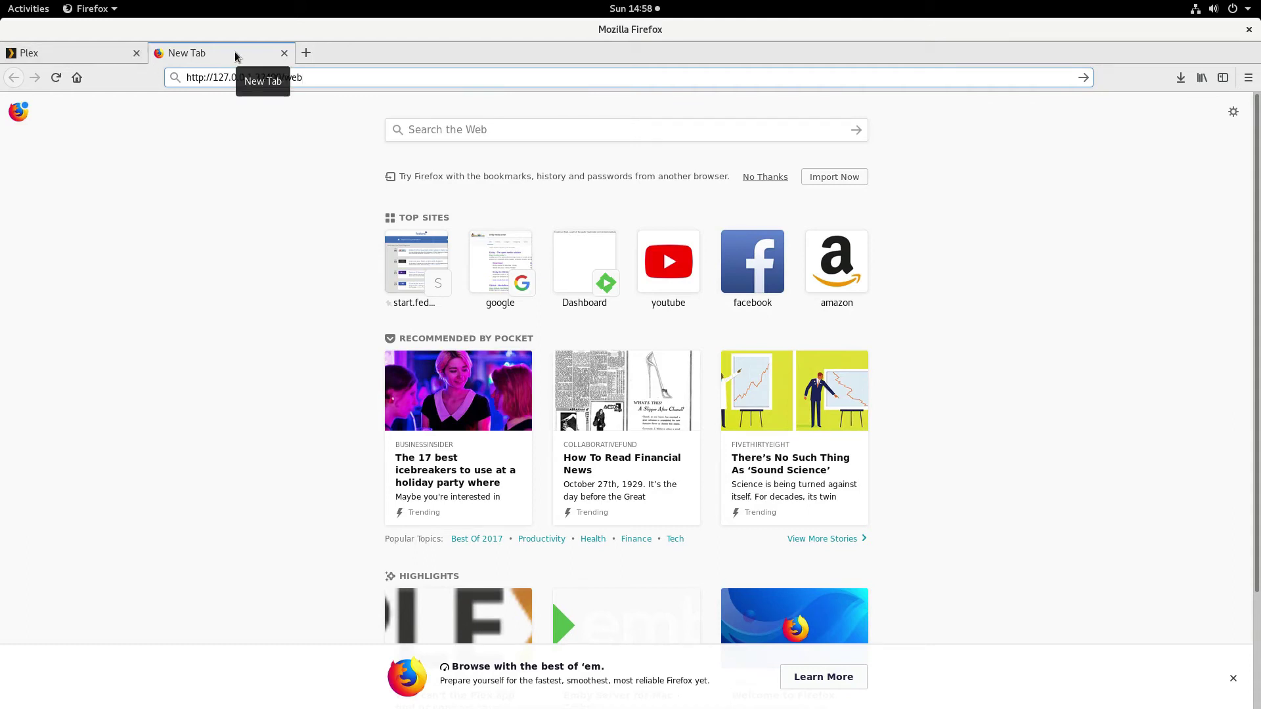
pyautogui.click(69, 61)
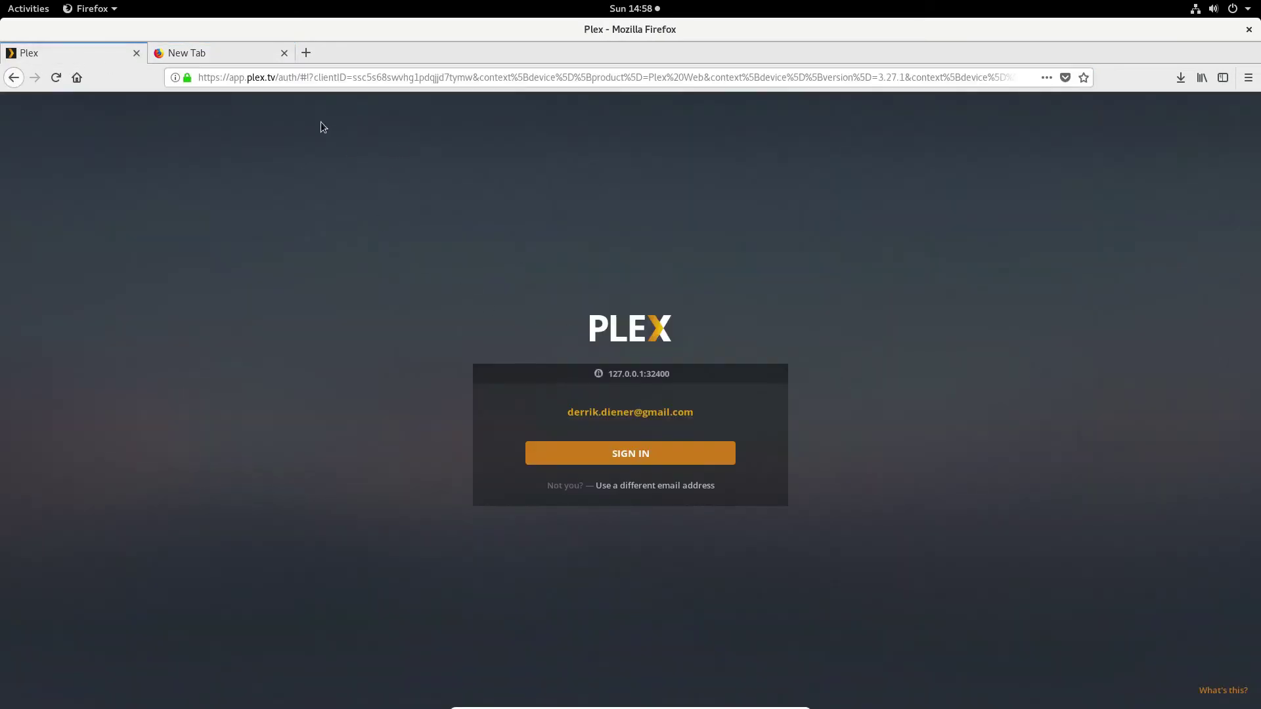
# - Sign in, dismiss the intro and Plex Pass offer, and name the server 'Test'
pyautogui.click(629, 454)
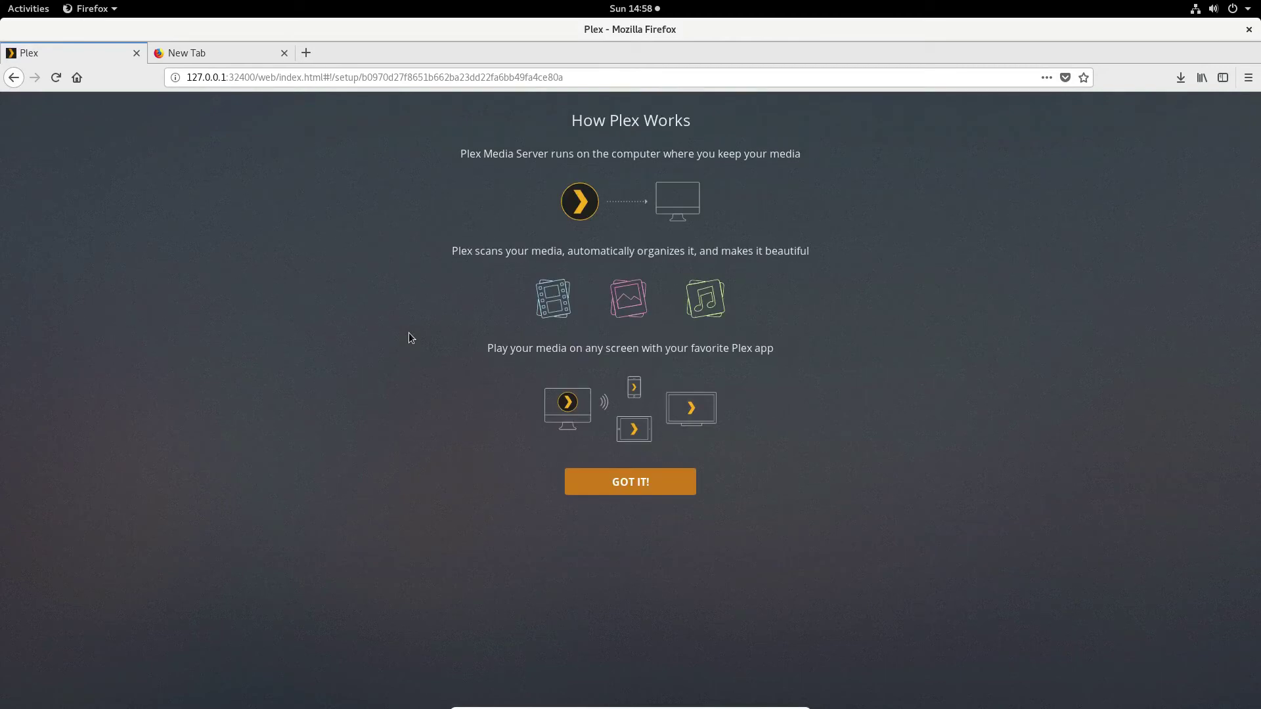
pyautogui.click(604, 481)
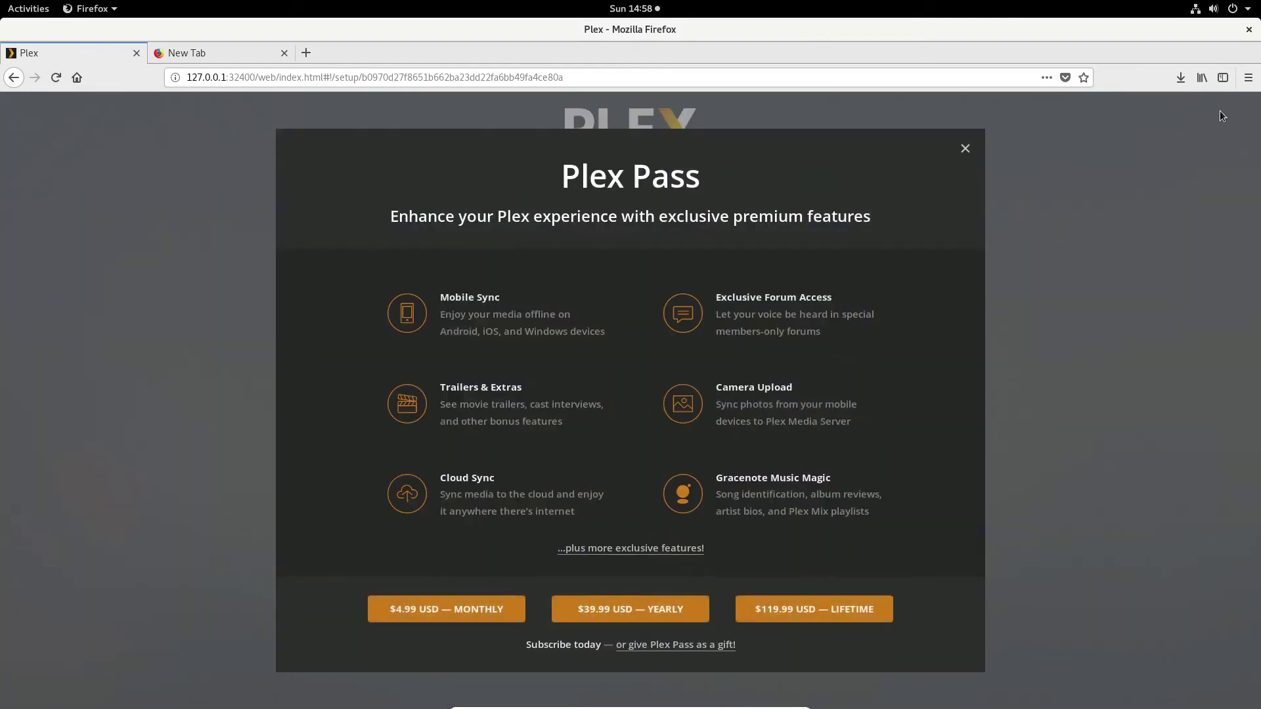
pyautogui.click(965, 148)
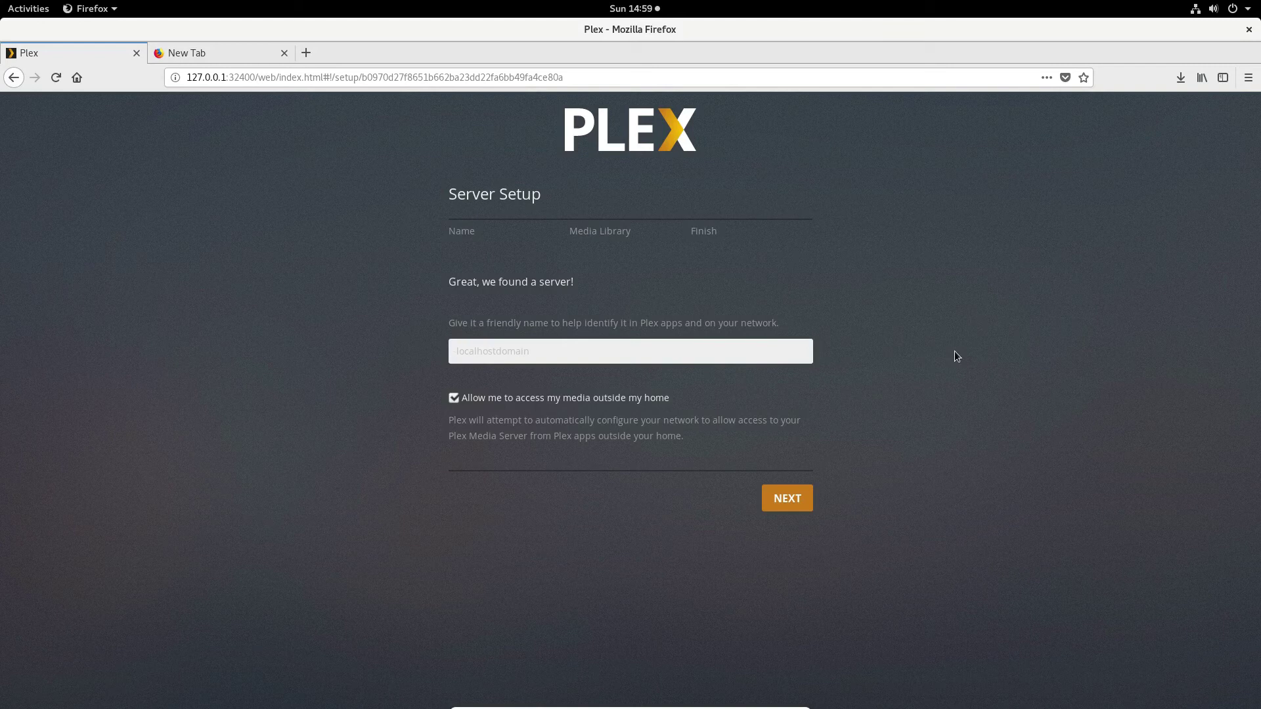
pyautogui.write('Test')
pyautogui.click(792, 500)
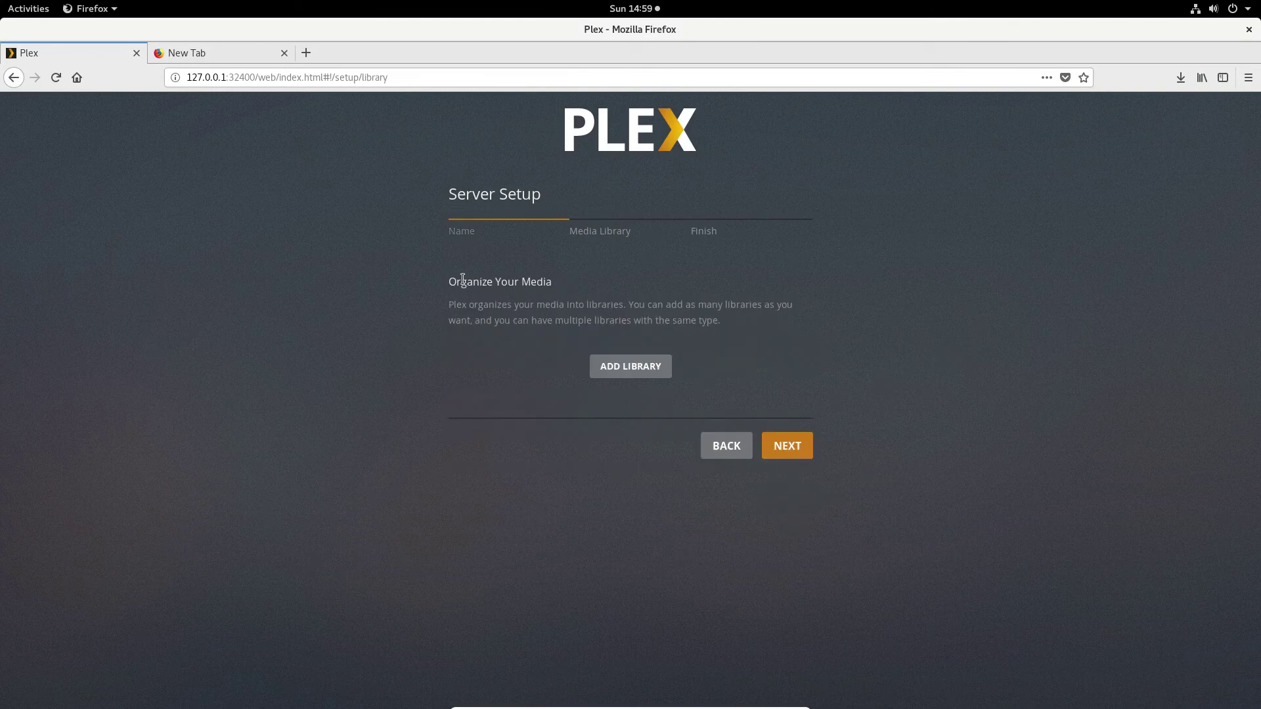
# - Start a new TV Shows library and open its media folder browser
pyautogui.click(635, 375)
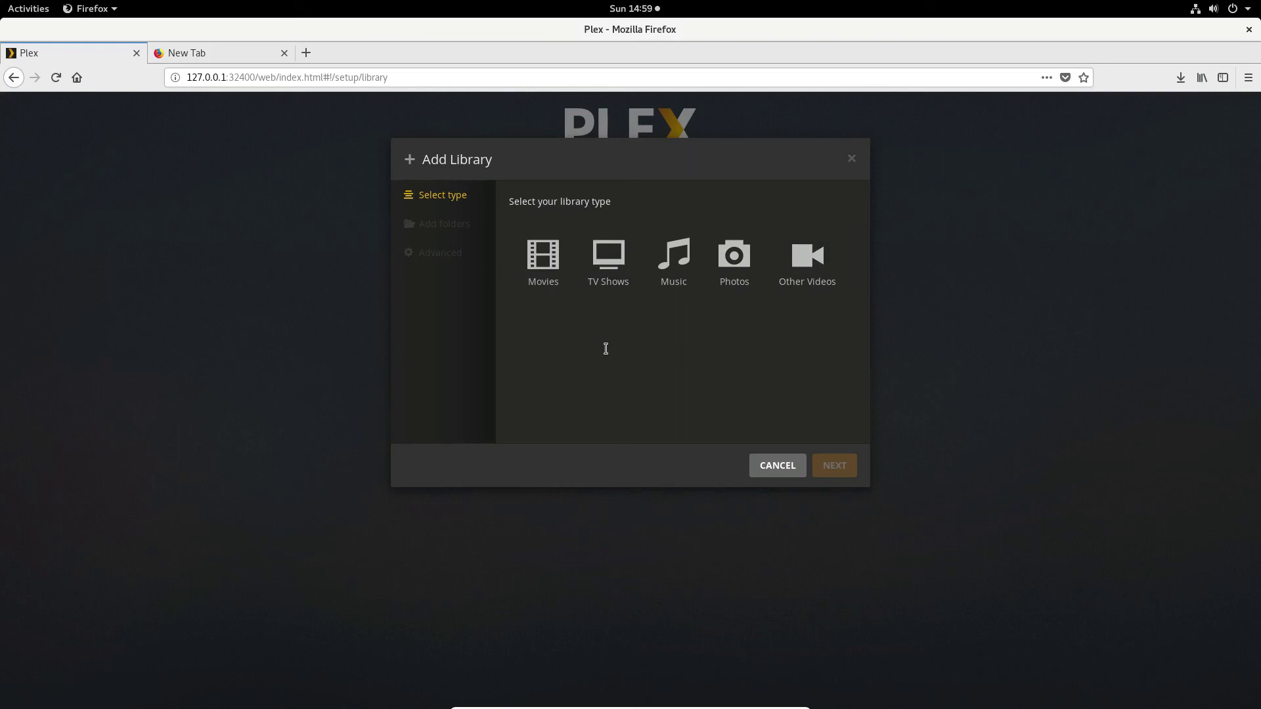
pyautogui.click(611, 282)
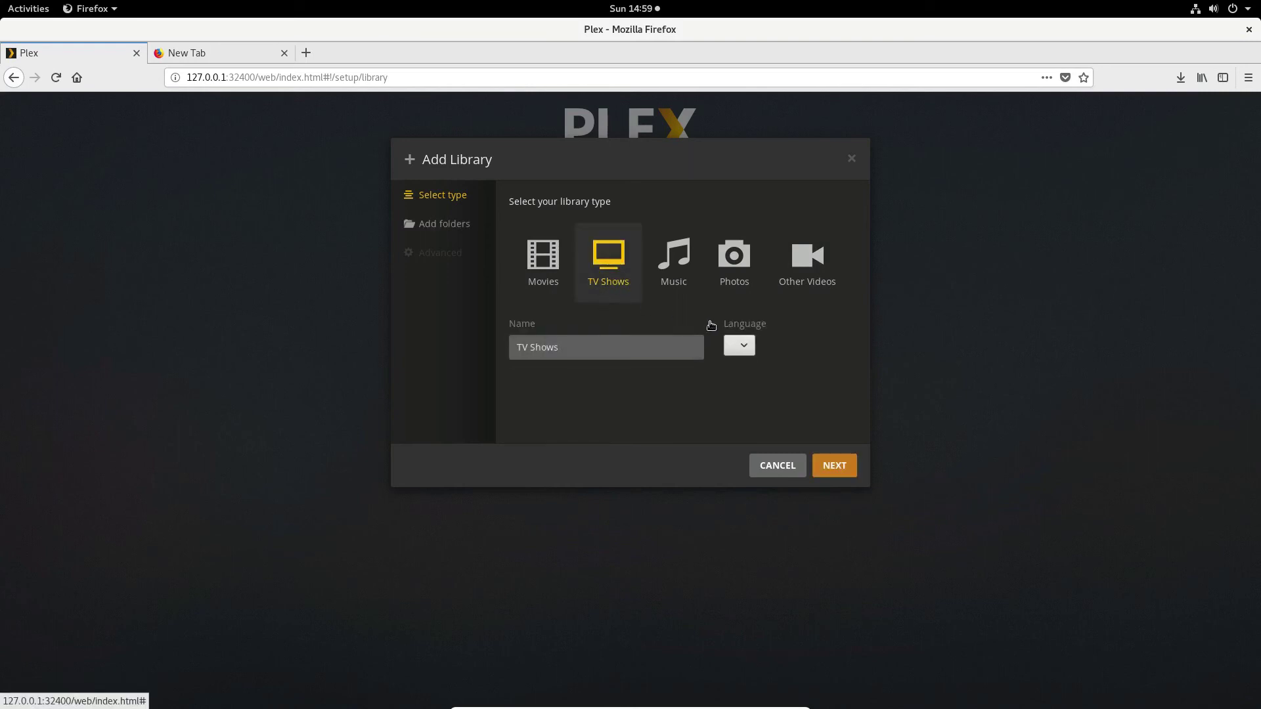
pyautogui.click(832, 464)
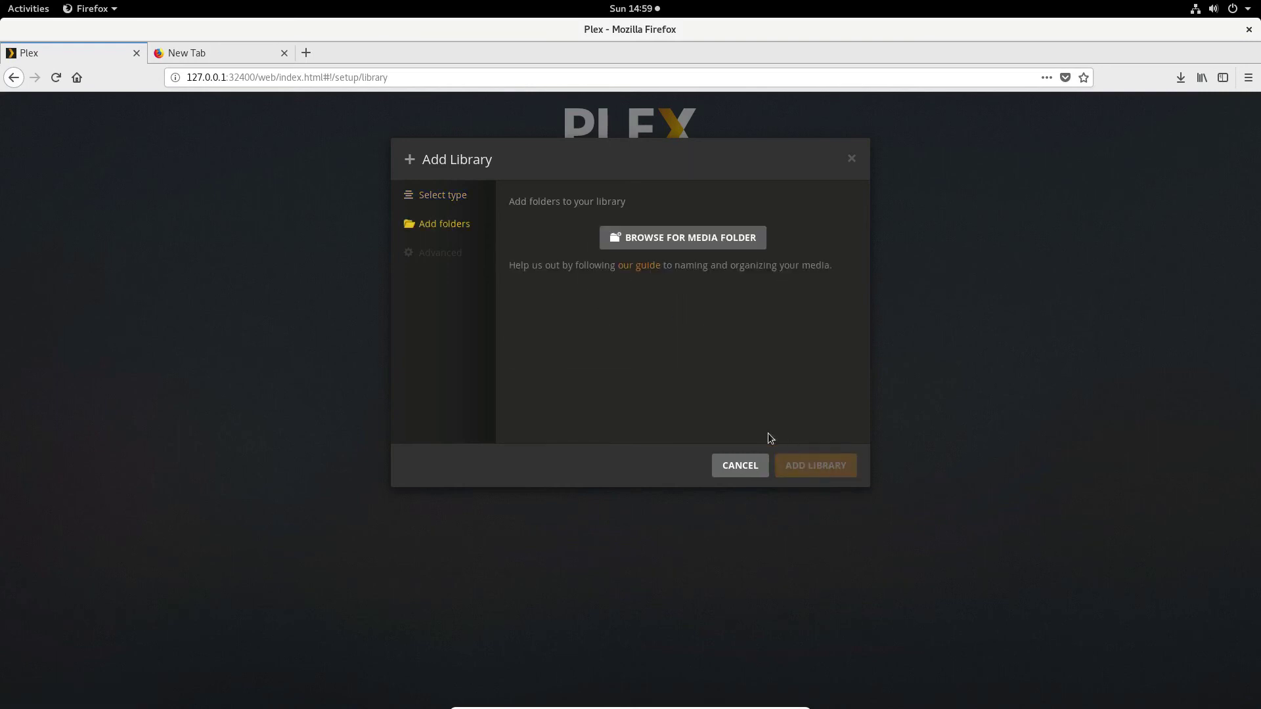
pyautogui.click(668, 244)
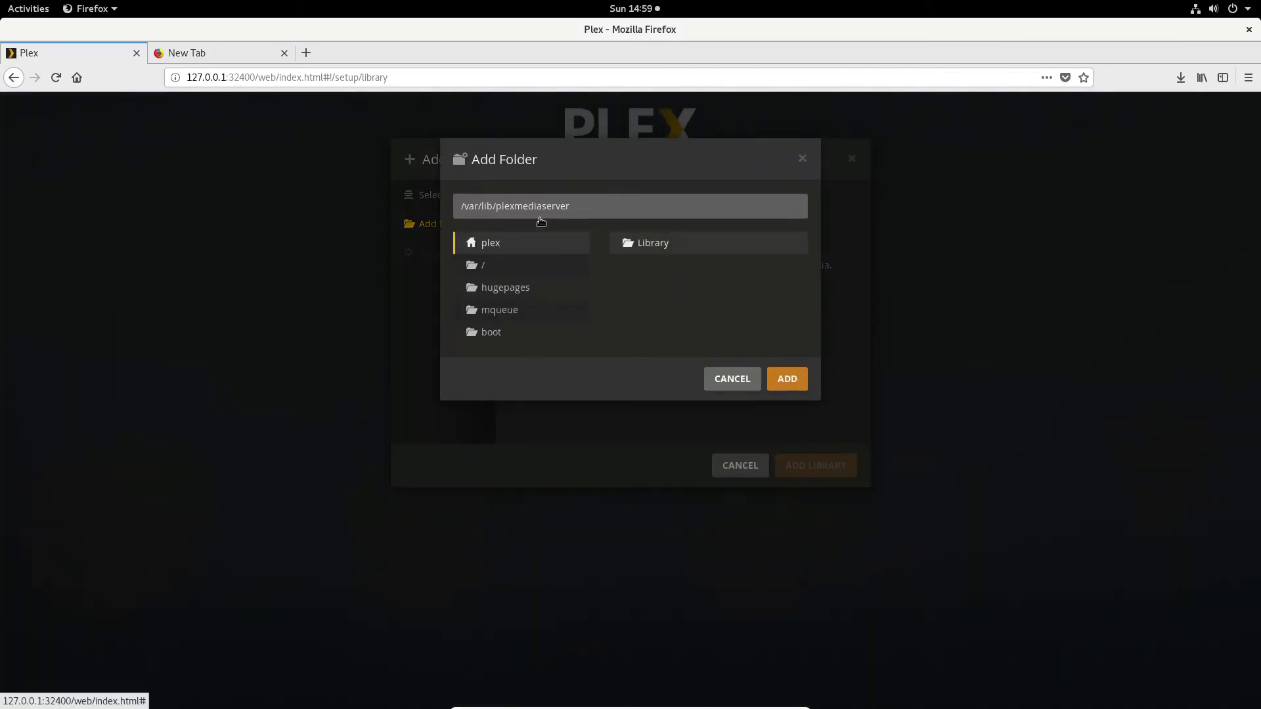
# - Replace the media folder path with the network share path starting \\191.168
pyautogui.click(622, 213)
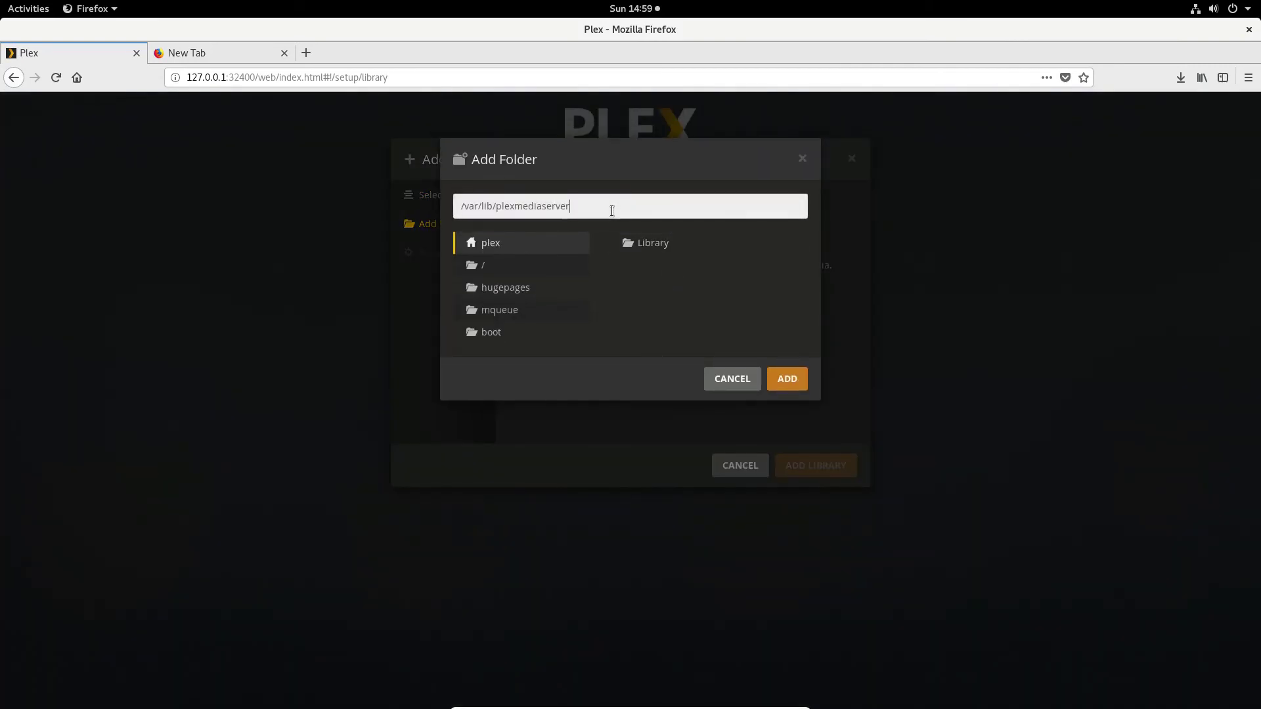
pyautogui.moveTo(611, 209); pyautogui.dragTo(395, 174)
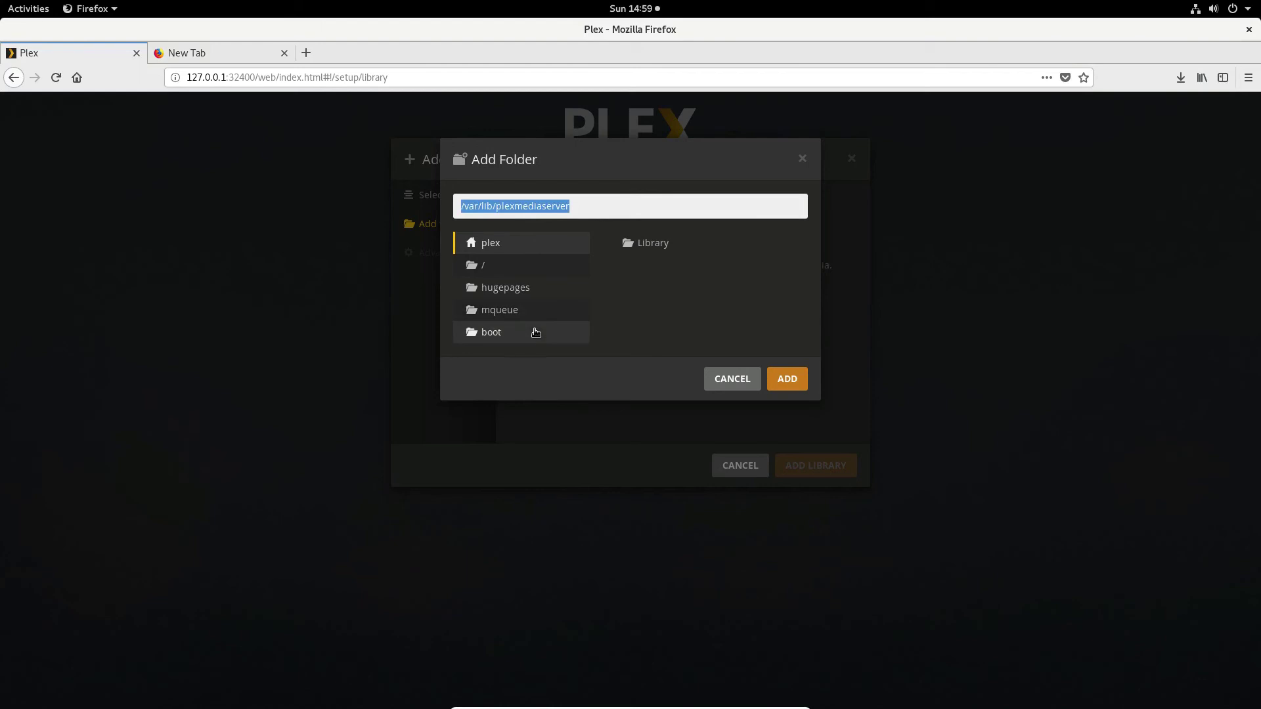
pyautogui.click(654, 243)
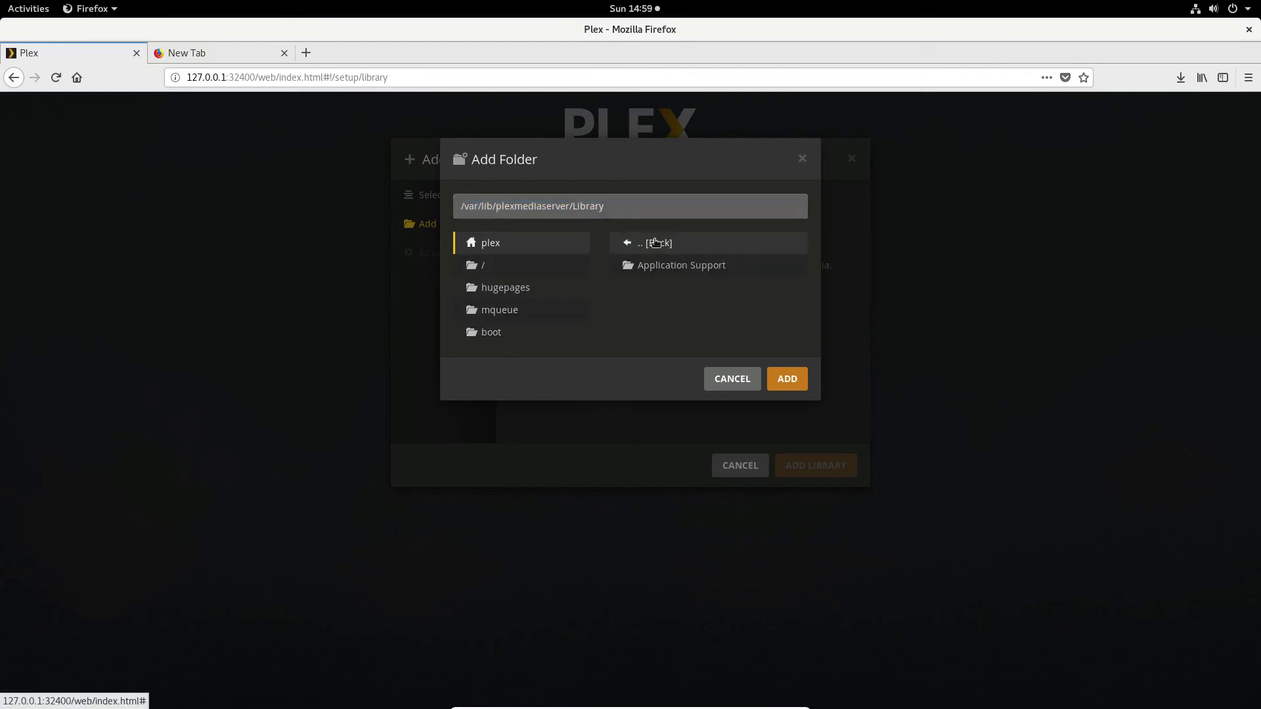
pyautogui.click(627, 243)
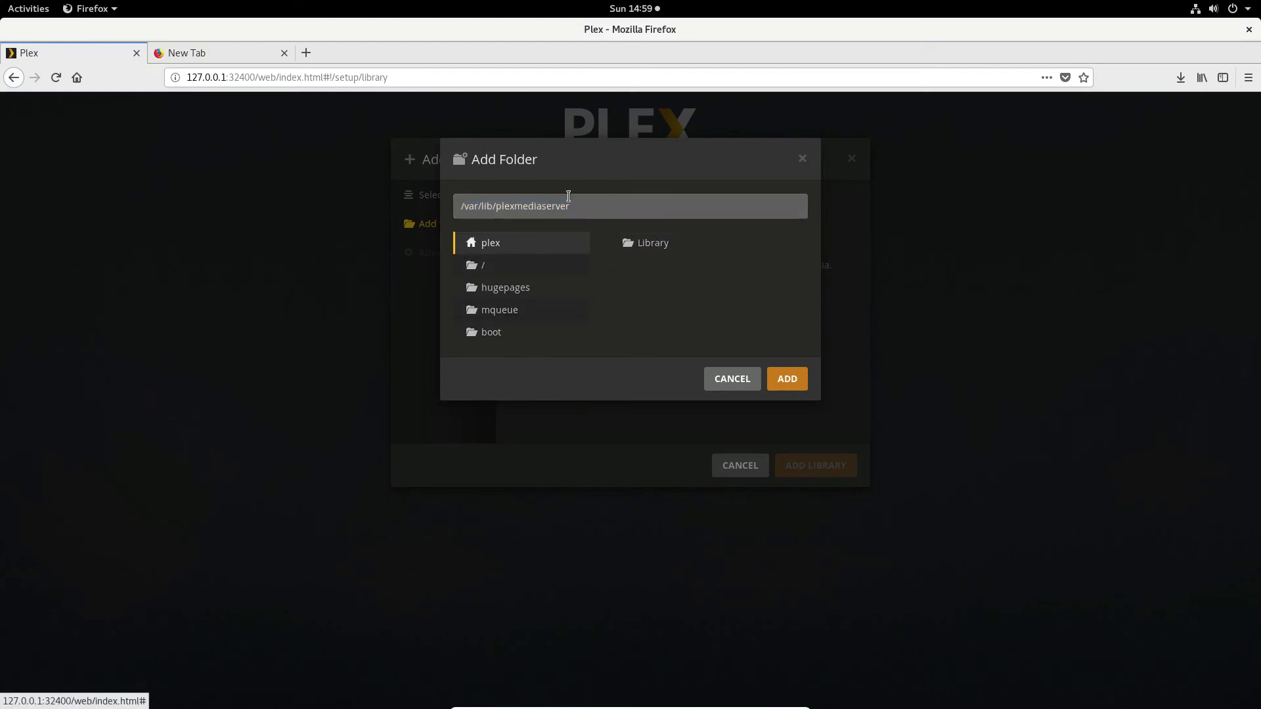
pyautogui.click(590, 205)
pyautogui.tripleClick(596, 208)
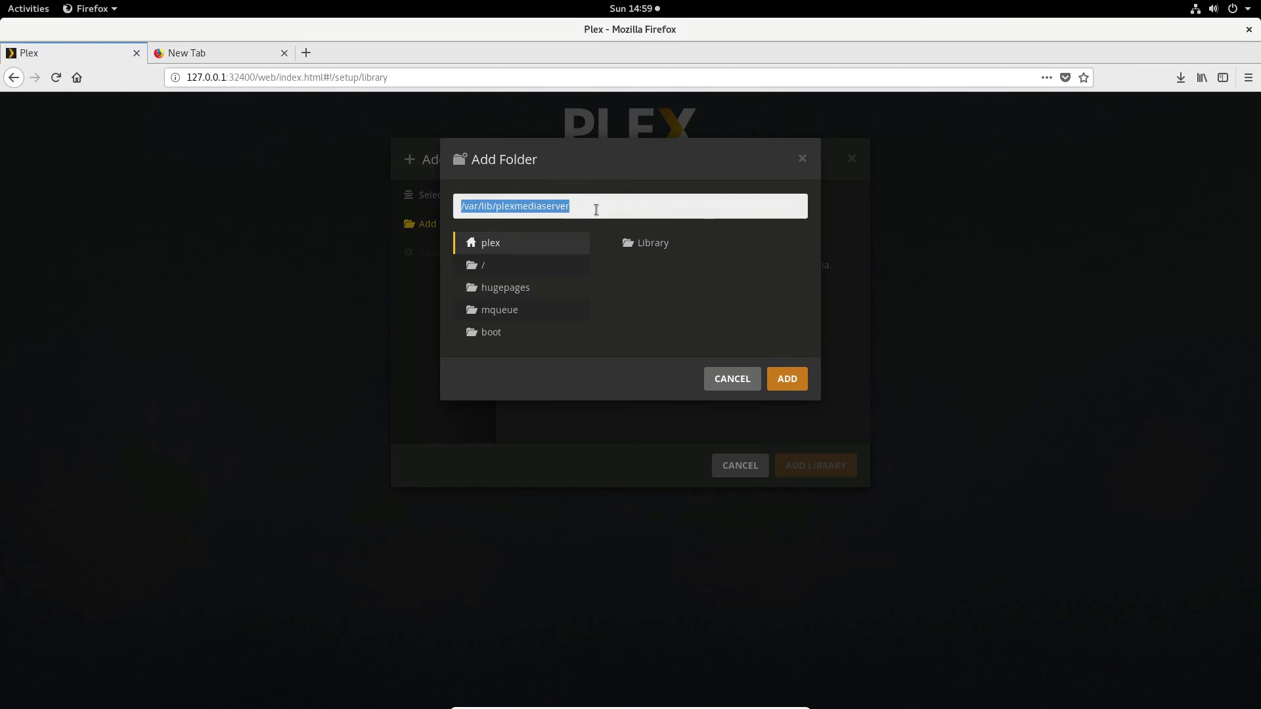
pyautogui.write('\\\\')
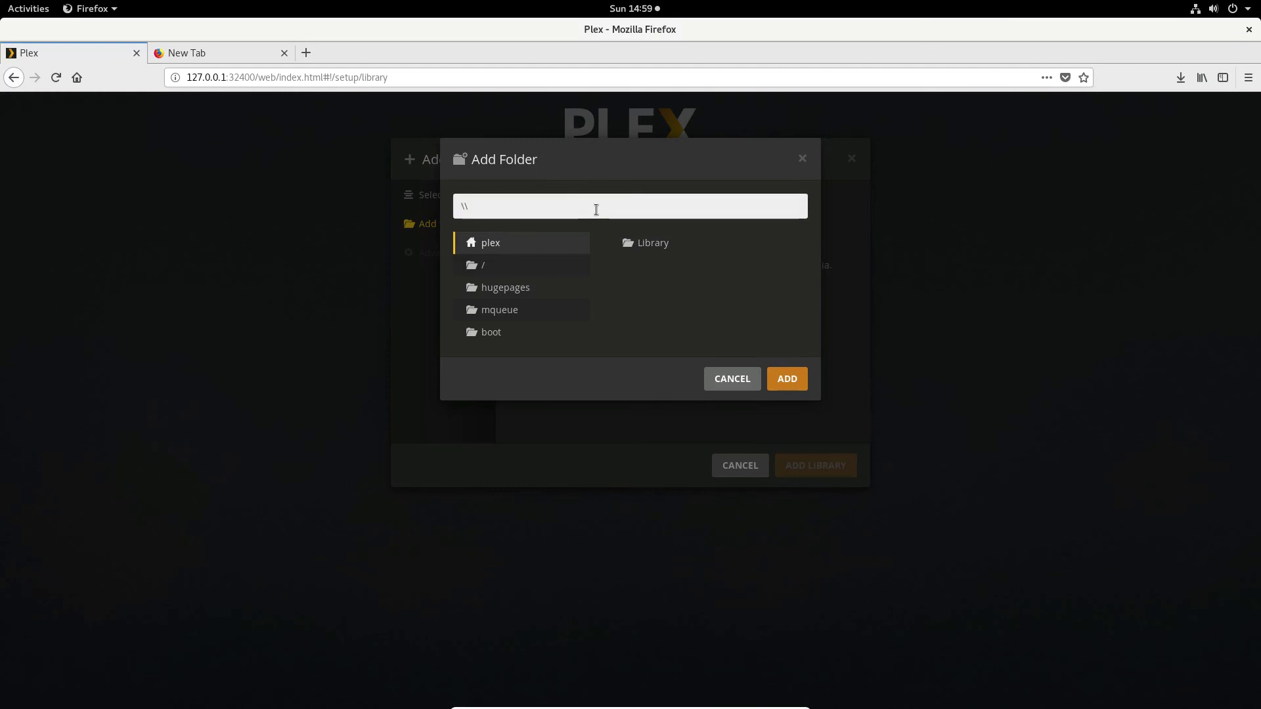
pyautogui.write('191.169')
pyautogui.press('BackSpace')
pyautogui.write('8.1.1\\')
pyautogui.press('Escape')
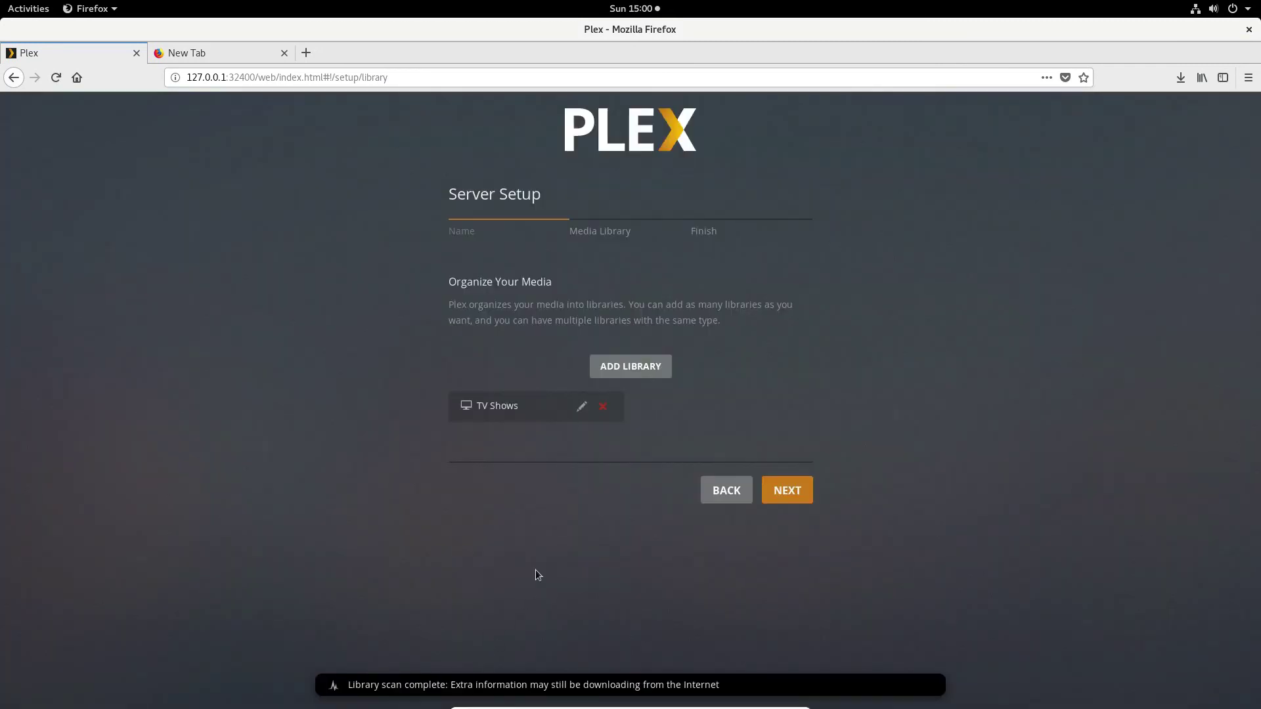
# - Cancel adding a second library and advance server setup to the Finish step
pyautogui.click(653, 359)
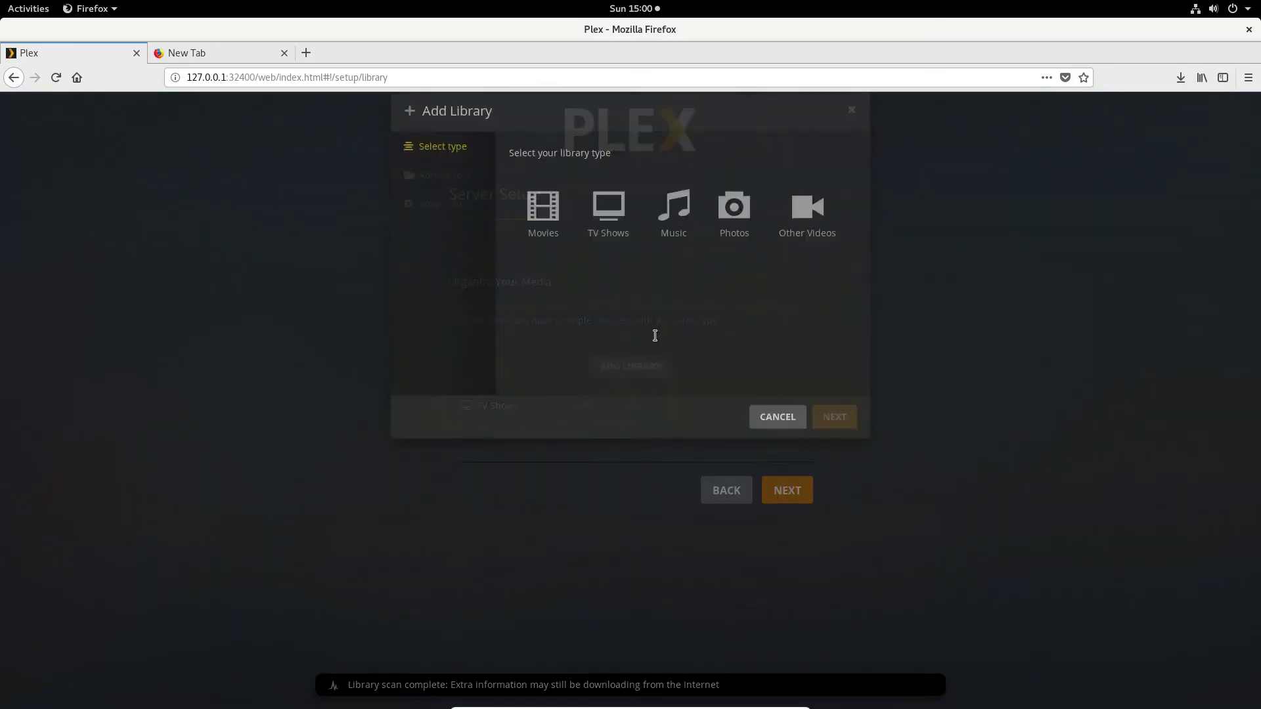
pyautogui.click(545, 258)
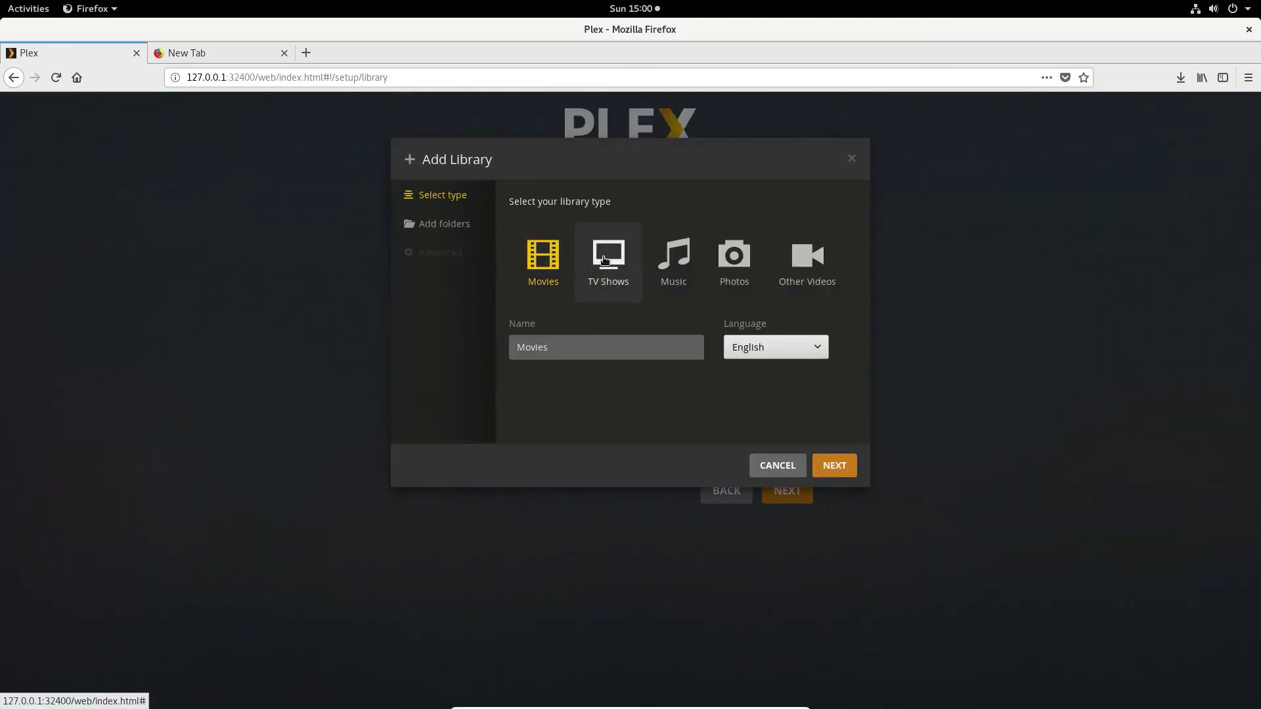
pyautogui.click(608, 256)
pyautogui.click(777, 453)
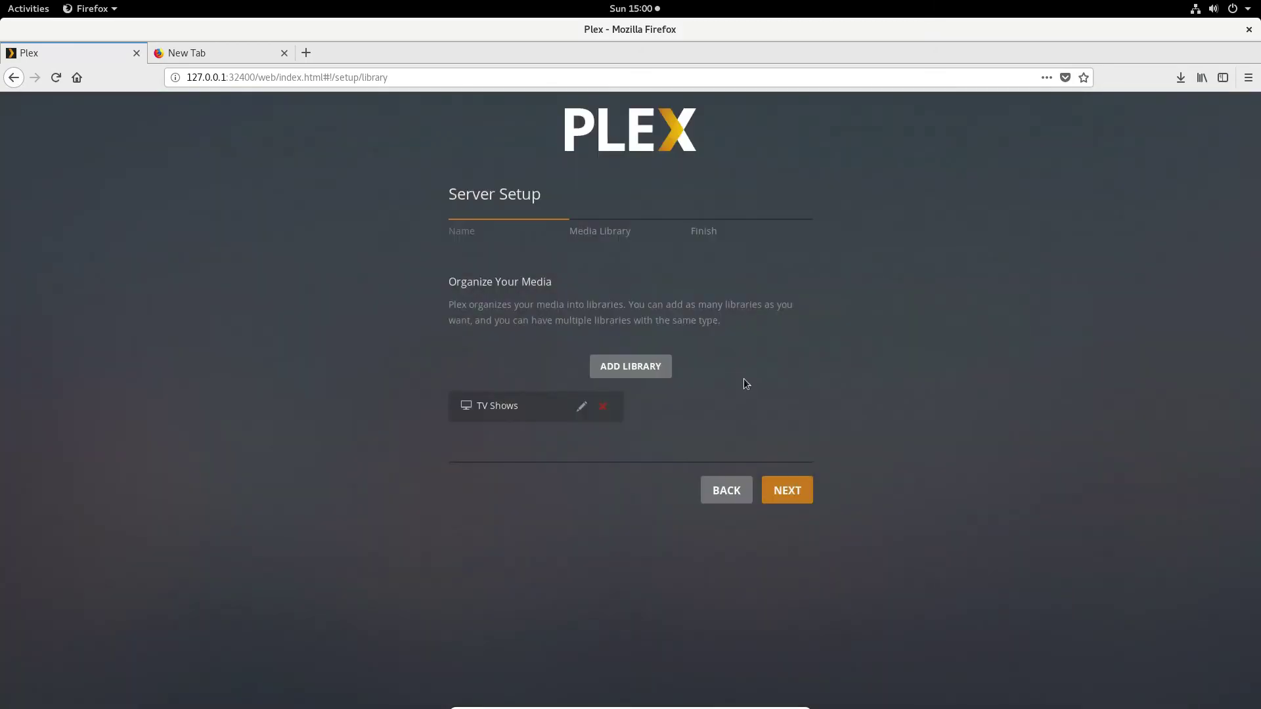
pyautogui.click(791, 490)
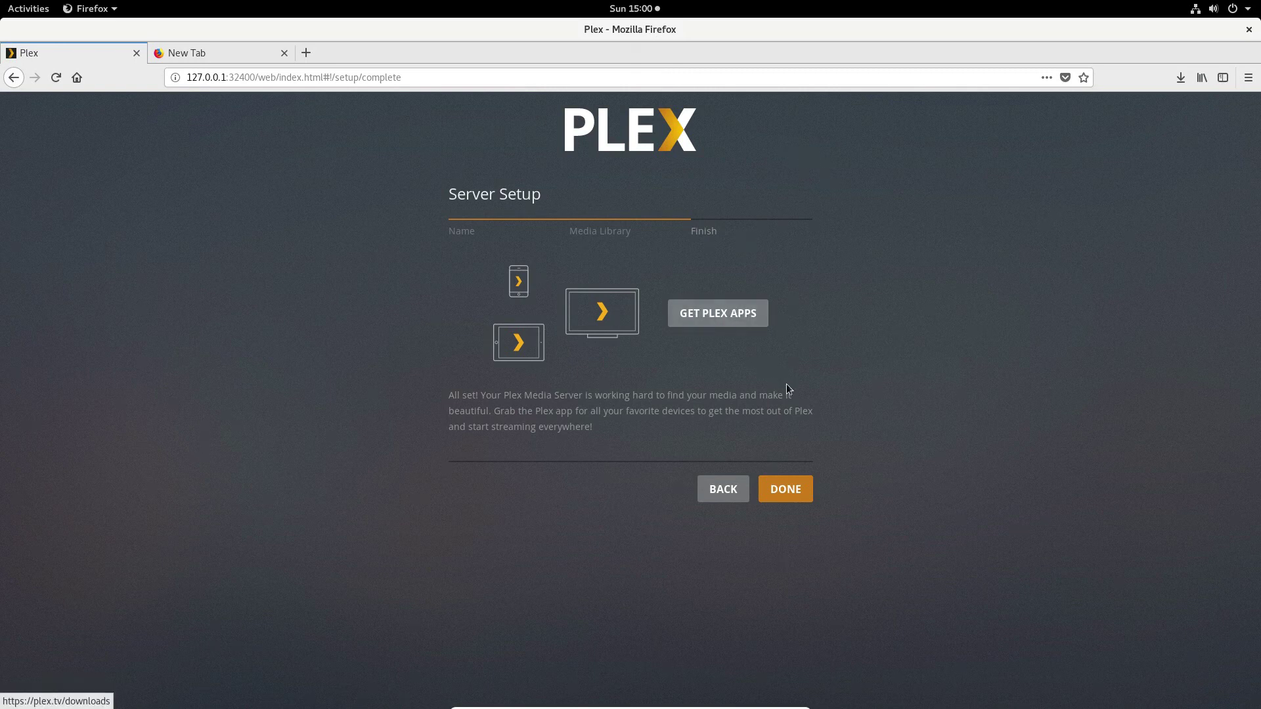
# - Complete setup and return to the Test server's empty home dashboard
pyautogui.click(790, 493)
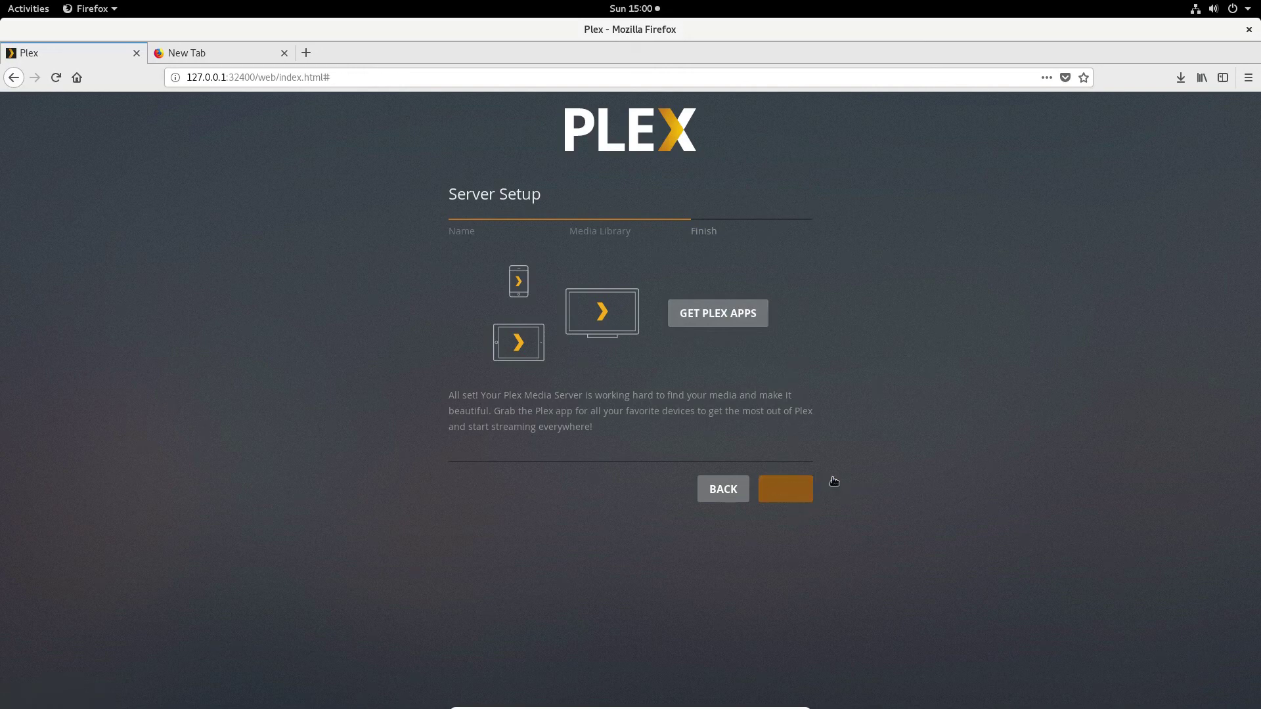
pyautogui.click(23, 112)
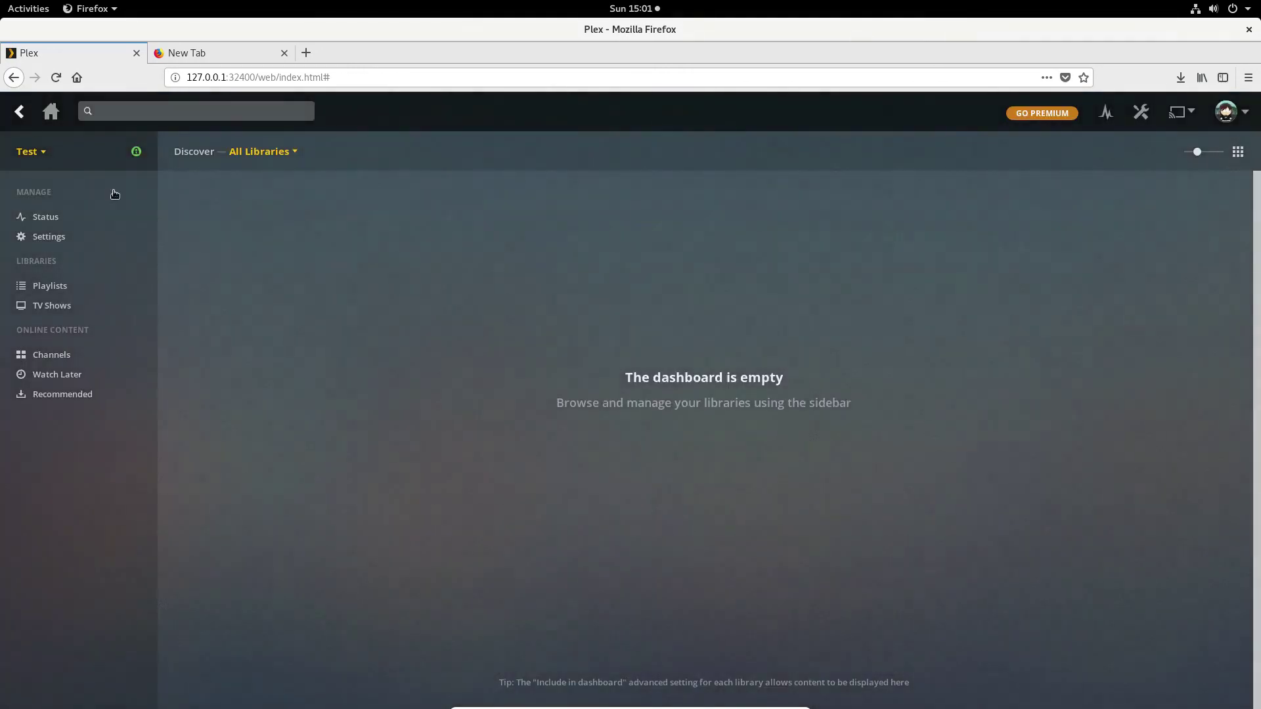